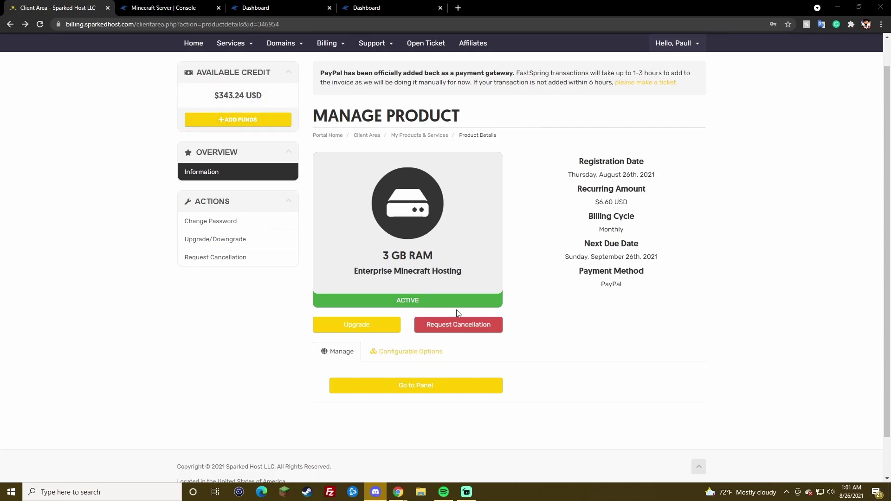
Step: Open the Enterprise Minecraft Hosting server's control panel in a new browser tab
{"action": "middle_click", "coordinate": [394, 389]}
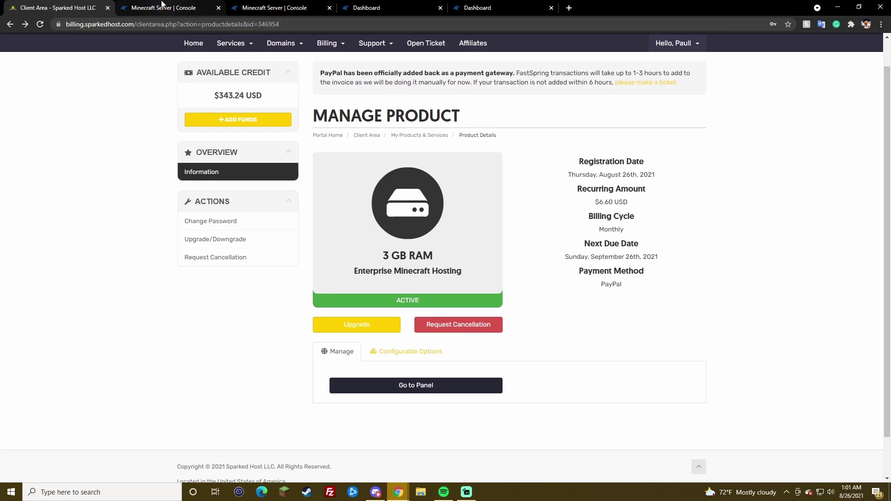
Step: Switch to the new Apollo panel and open the offline Minecraft Server from the server list
{"action": "left_click", "coordinate": [162, 4]}
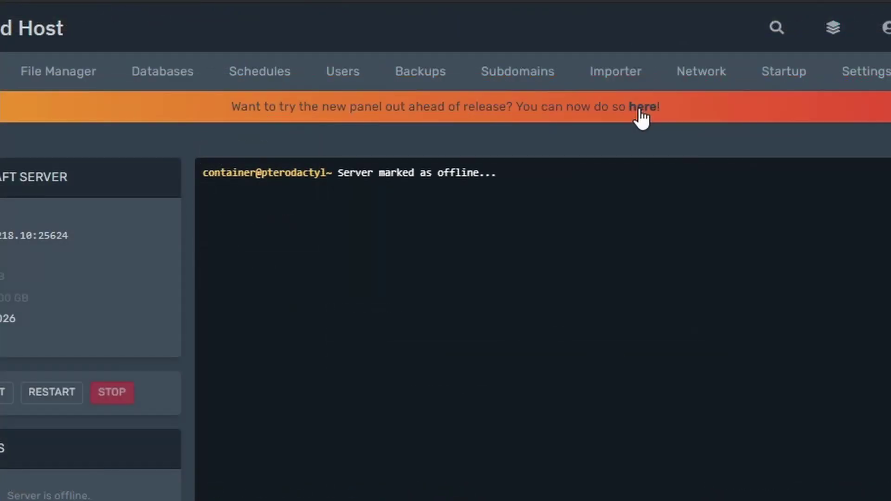
{"action": "left_click", "coordinate": [640, 108]}
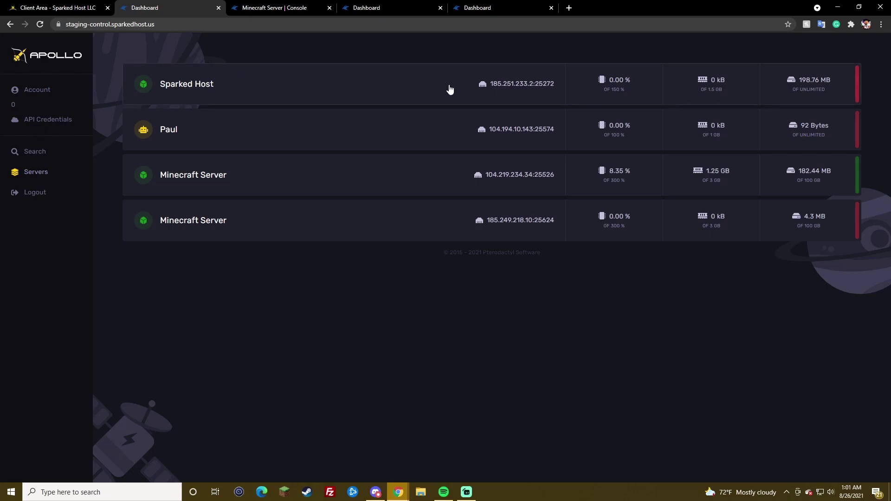
{"action": "left_click", "coordinate": [400, 215]}
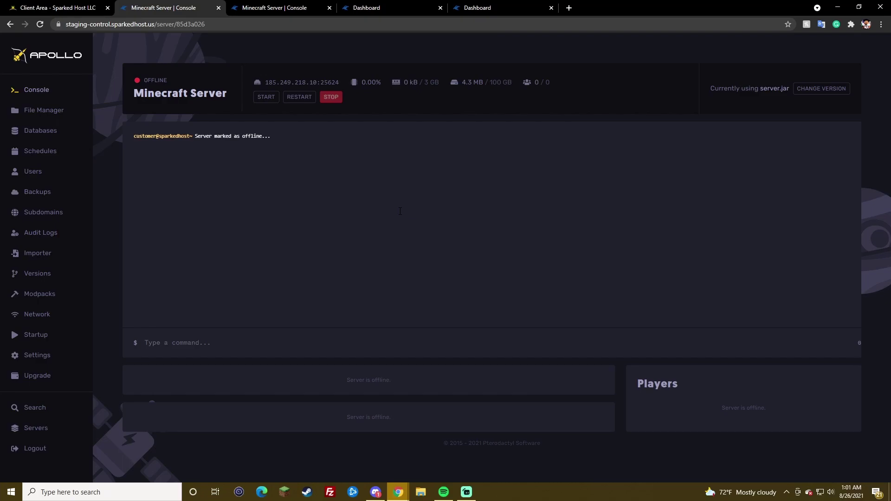
Step: Install Purpur 1.17.1 through the Version Changer and confirm server.jar is now 62.19 MB
{"action": "left_click", "coordinate": [47, 114]}
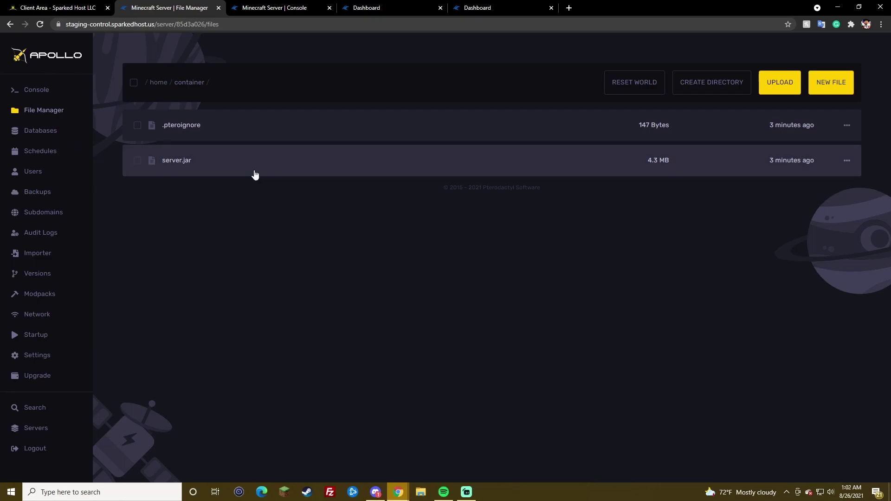
{"action": "left_click", "coordinate": [47, 272]}
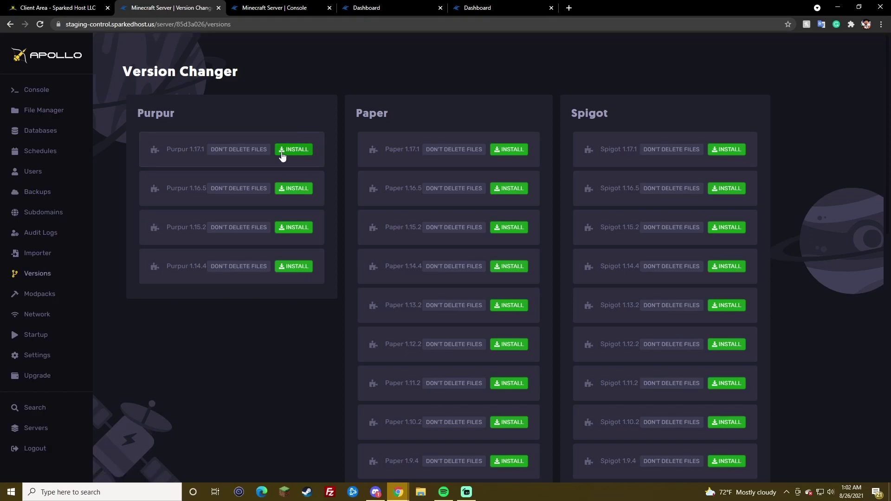
{"action": "left_click", "coordinate": [299, 150]}
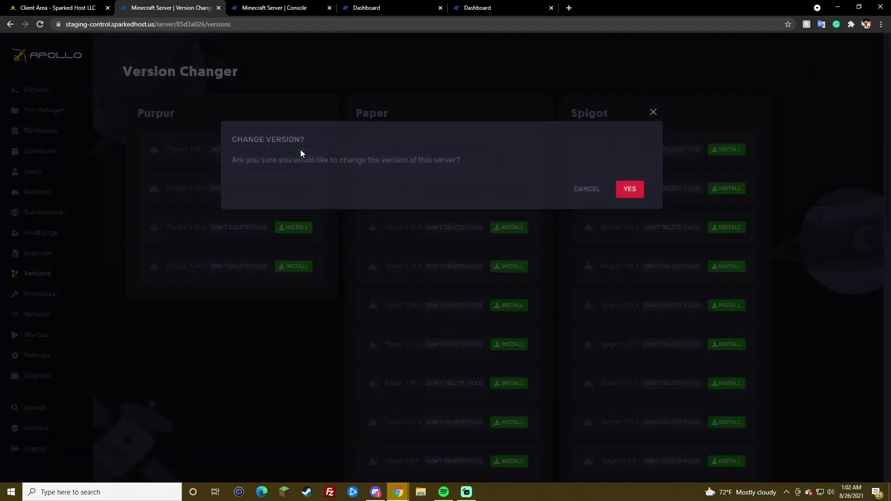
{"action": "left_click", "coordinate": [631, 190]}
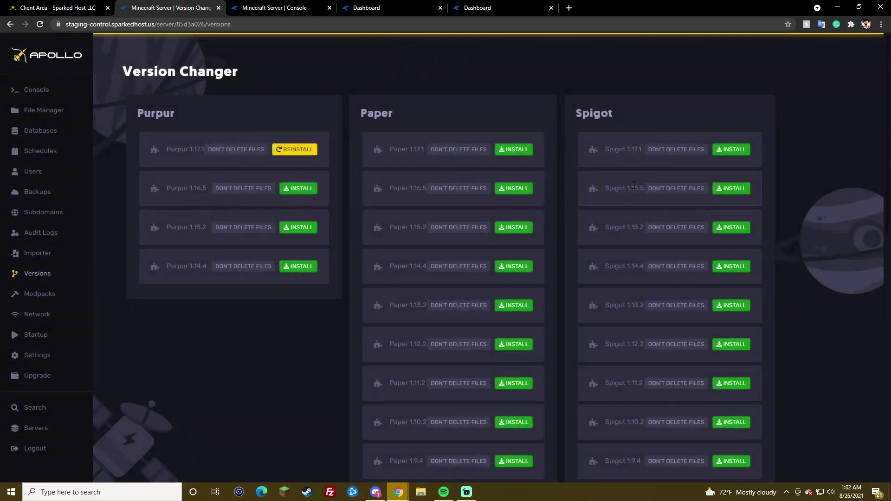
{"action": "left_click", "coordinate": [41, 114]}
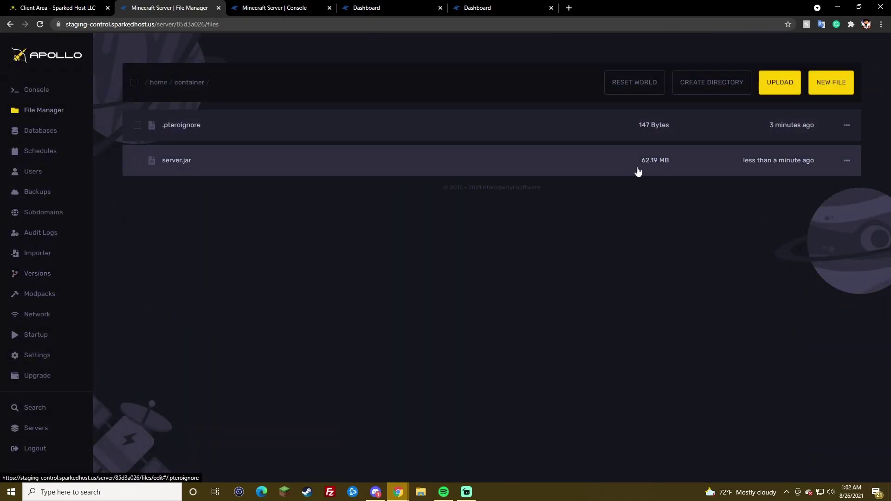
Step: Start the server and switch its Docker image to Java 16
{"action": "left_click", "coordinate": [52, 90]}
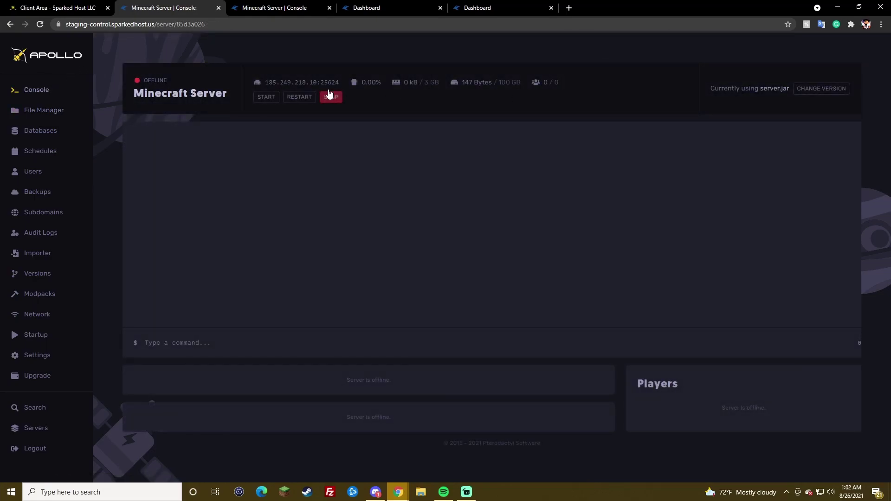
{"action": "left_click", "coordinate": [268, 99]}
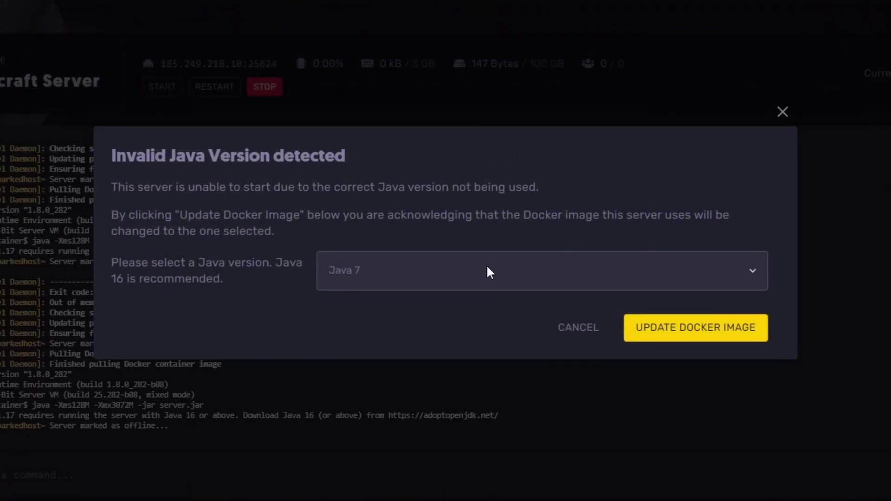
{"action": "left_click", "coordinate": [487, 268]}
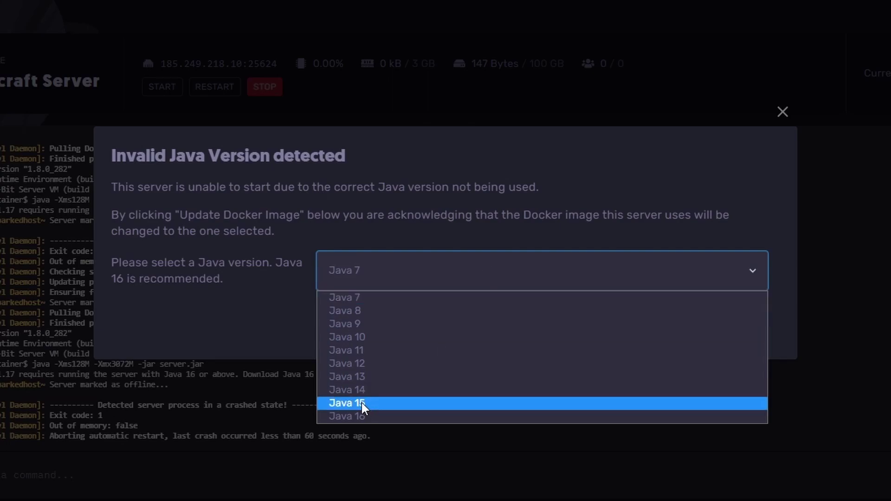
{"action": "left_click", "coordinate": [345, 415]}
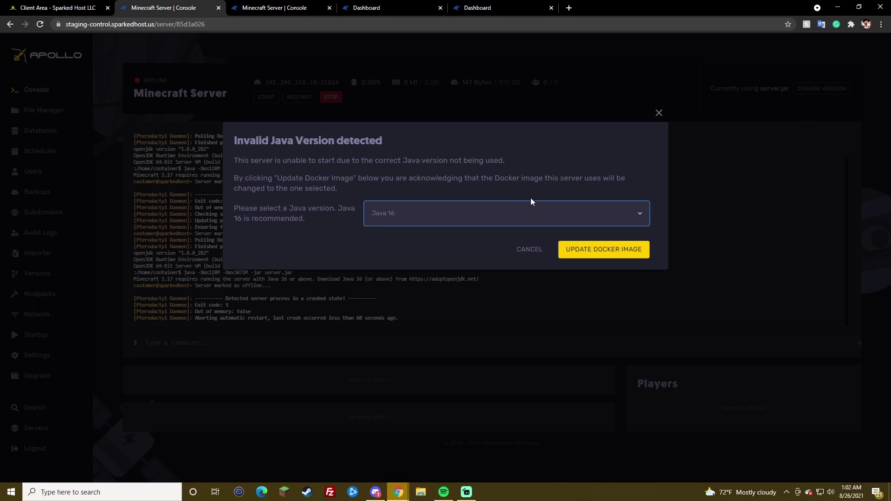
{"action": "left_click", "coordinate": [595, 250]}
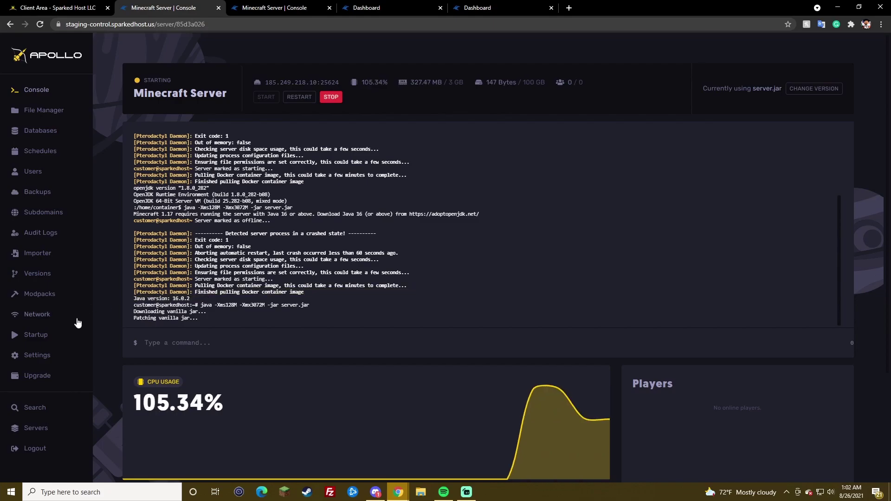
Step: Set the Startup page's Docker image to Java JRE 16
{"action": "left_click", "coordinate": [45, 335]}
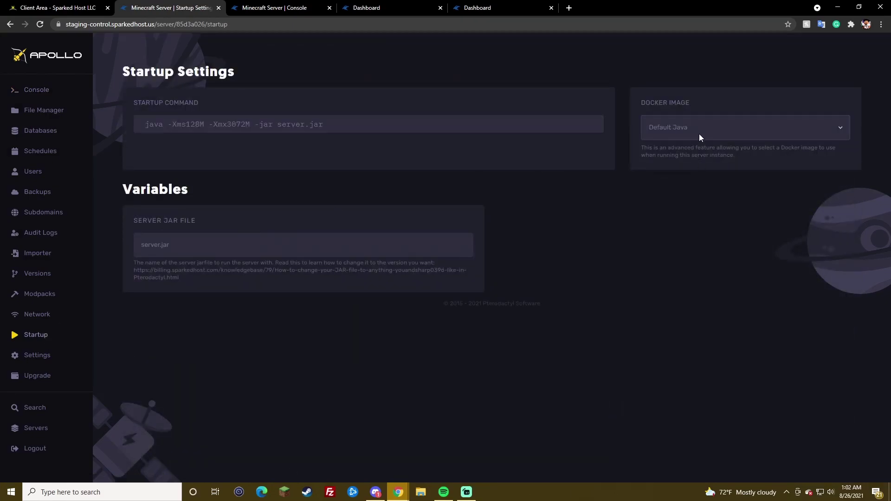
{"action": "left_click", "coordinate": [699, 133]}
{"action": "left_click", "coordinate": [689, 235]}
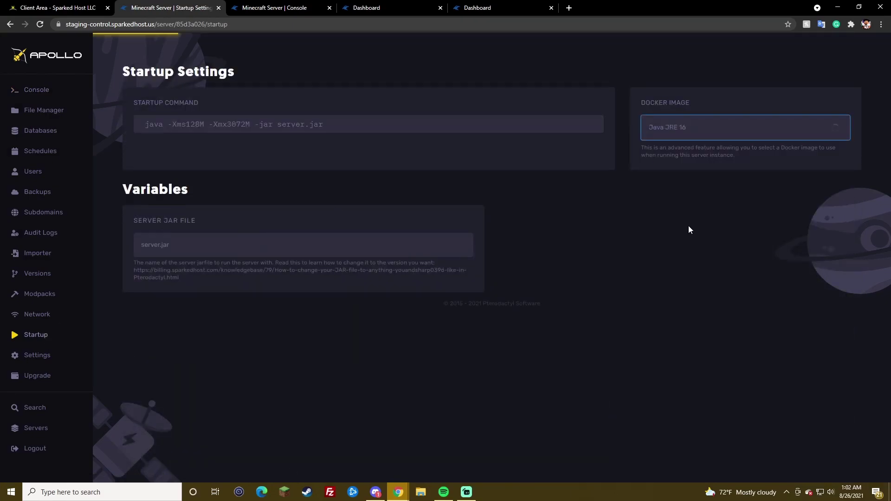
{"action": "left_click", "coordinate": [747, 128]}
{"action": "left_click", "coordinate": [699, 124]}
{"action": "left_click", "coordinate": [699, 126]}
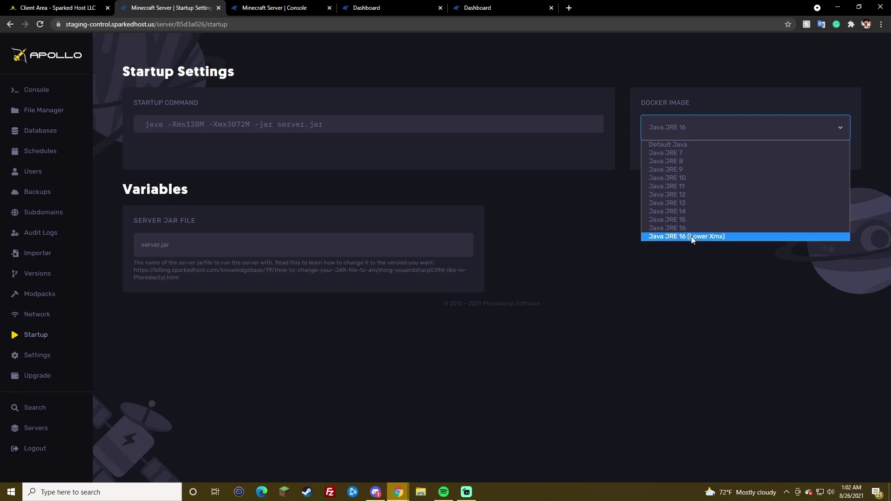
Step: Accept the Minecraft EULA, stop the server, and check the newly generated files
{"action": "left_click", "coordinate": [32, 91]}
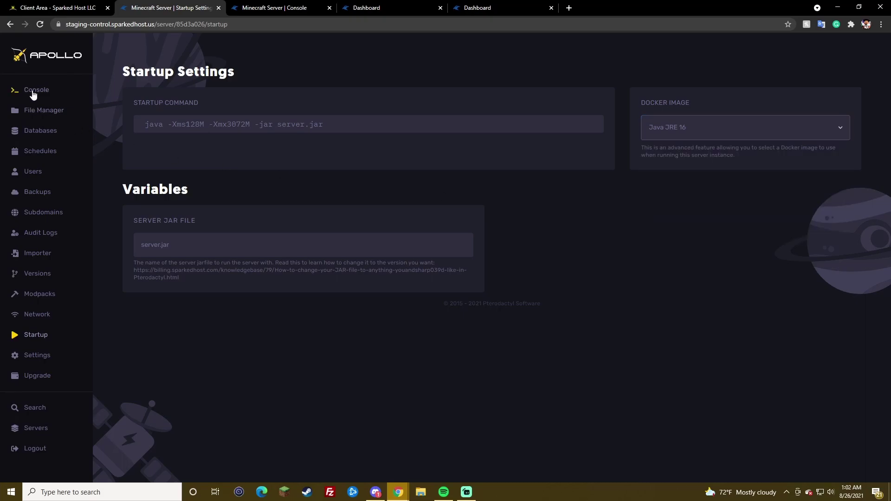
{"action": "left_click", "coordinate": [623, 189]}
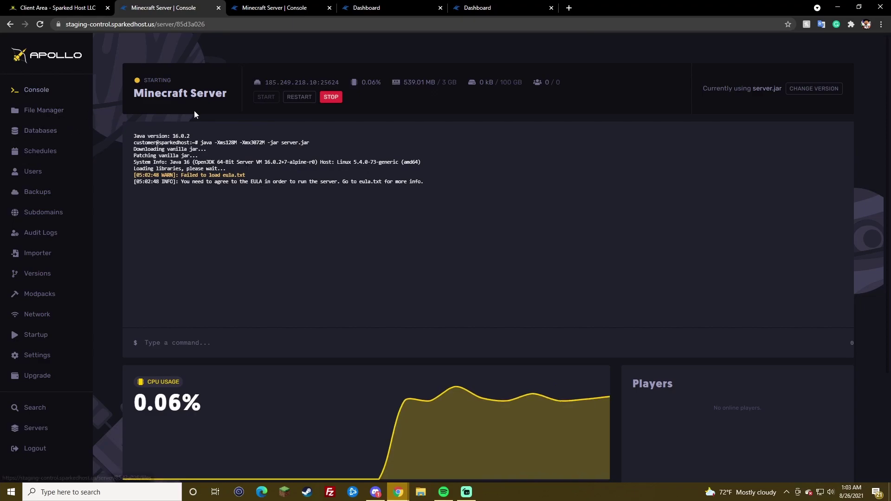
{"action": "left_click", "coordinate": [330, 97]}
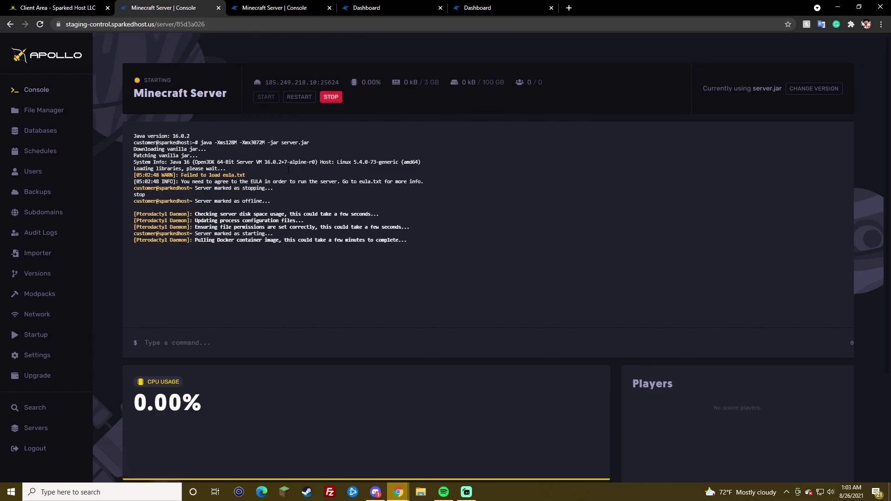
{"action": "left_click", "coordinate": [51, 114]}
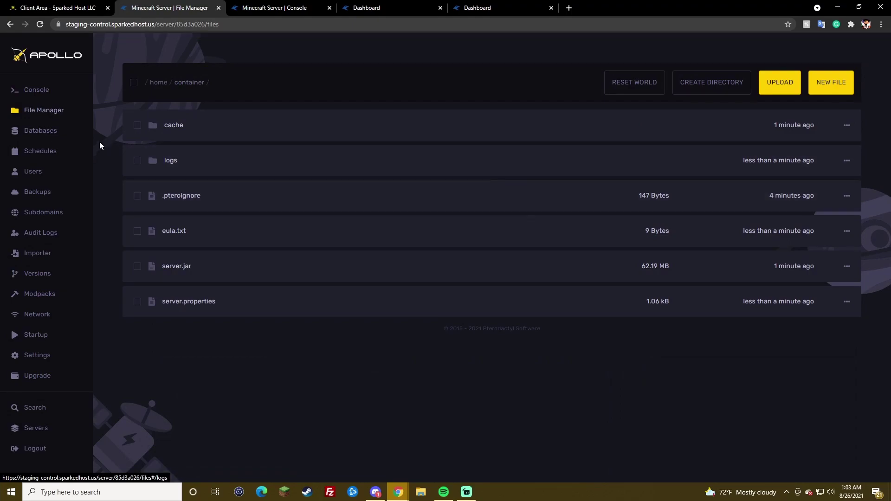
{"action": "left_click", "coordinate": [41, 134]}
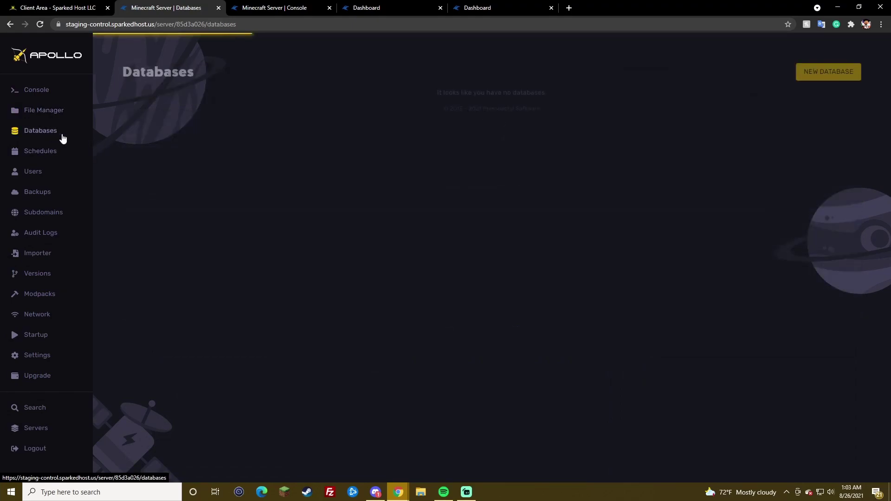
Step: Open the New Database form and try out its name and host fields
{"action": "left_click", "coordinate": [815, 74]}
{"action": "left_click", "coordinate": [301, 185]}
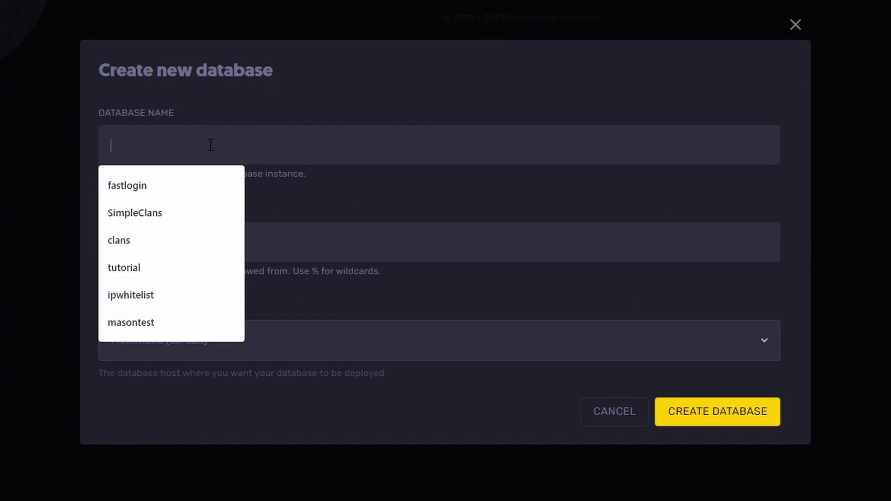
{"action": "left_click", "coordinate": [540, 328]}
{"action": "left_click", "coordinate": [364, 149]}
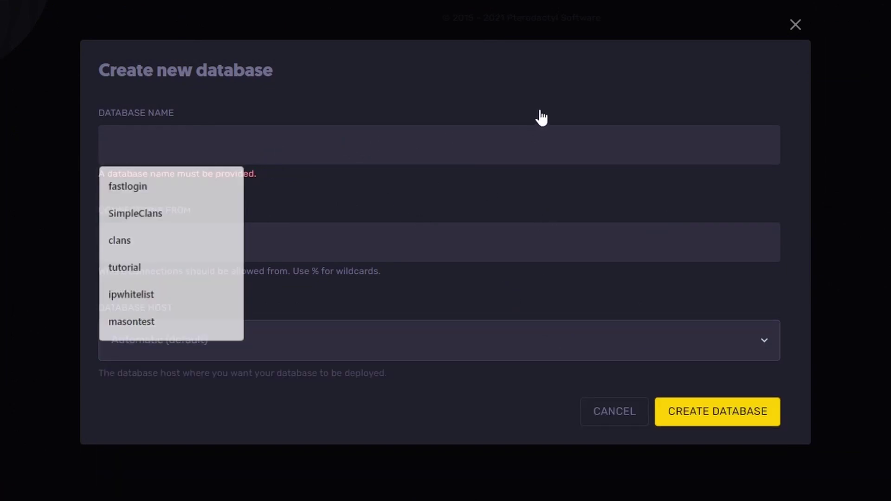
{"action": "key", "text": "Escape"}
{"action": "left_click", "coordinate": [436, 140]}
{"action": "left_click", "coordinate": [353, 339]}
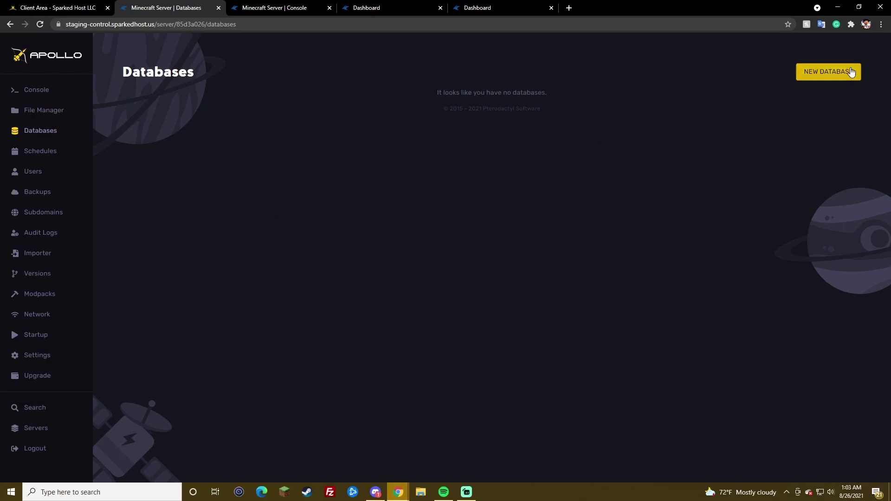
Step: Create database testfortut on host db-nyc-01 and view its connection details
{"action": "left_click", "coordinate": [831, 71]}
{"action": "left_click", "coordinate": [356, 181]}
{"action": "type", "text": "fsf"}
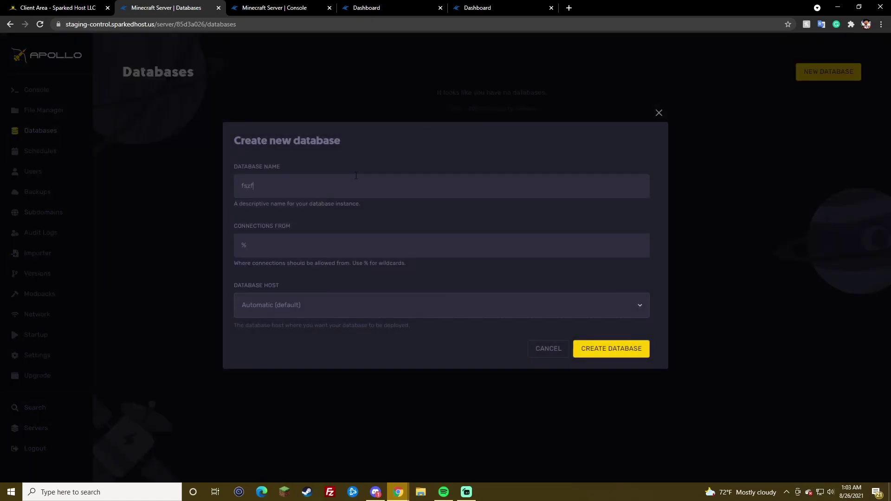
{"action": "key", "text": "ctrl+a"}
{"action": "type", "text": "testfor tut"}
{"action": "left_click", "coordinate": [306, 305]}
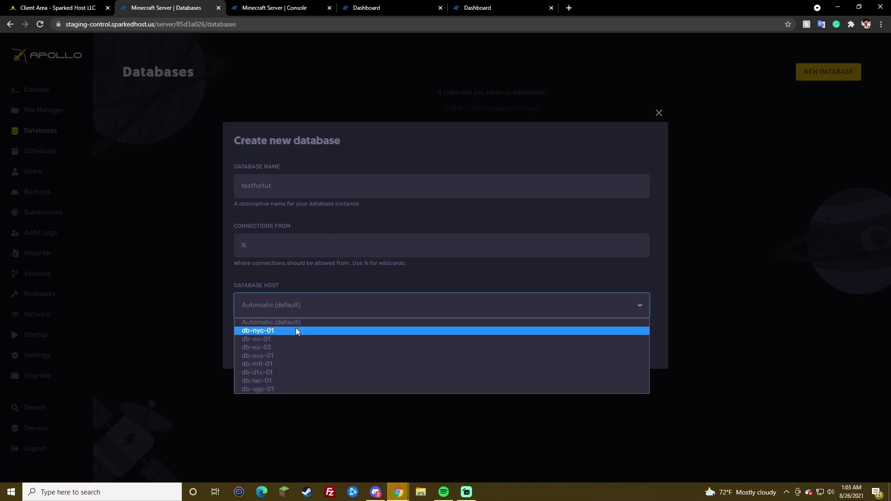
{"action": "left_click", "coordinate": [296, 330]}
{"action": "left_click", "coordinate": [629, 347]}
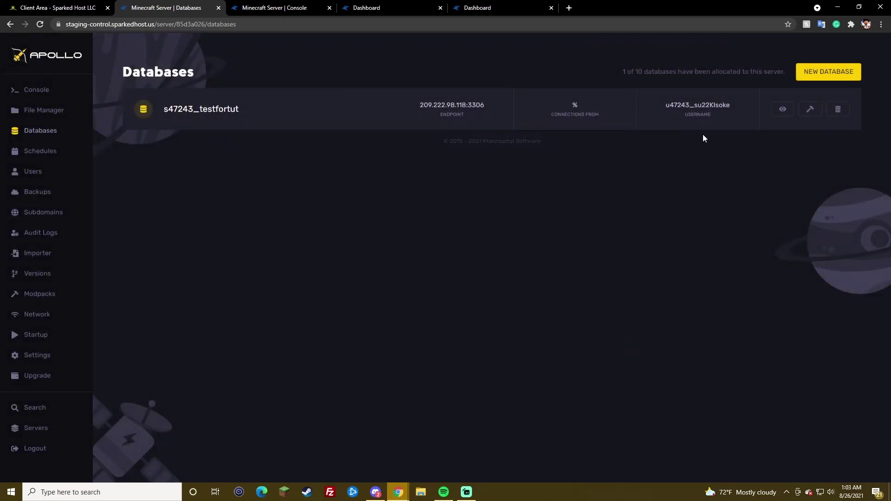
{"action": "left_click", "coordinate": [789, 108]}
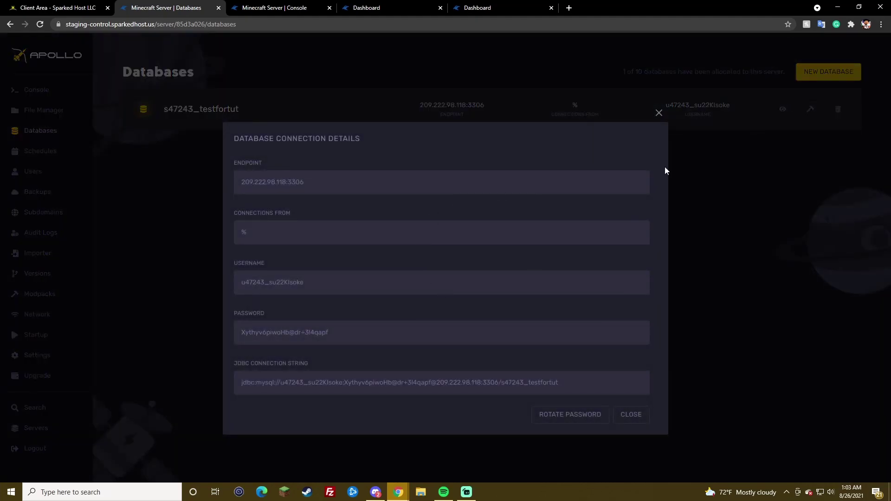
{"action": "left_click", "coordinate": [658, 113]}
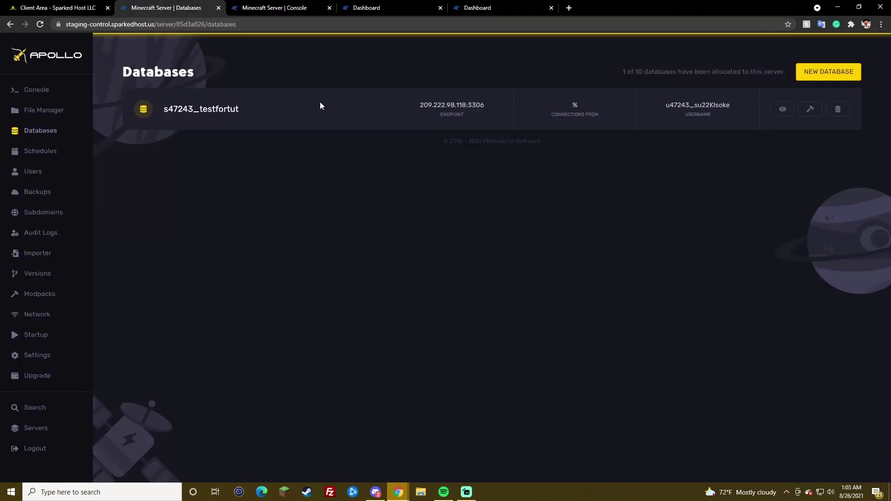
Step: Create a schedule named Test and open it
{"action": "left_click", "coordinate": [57, 152]}
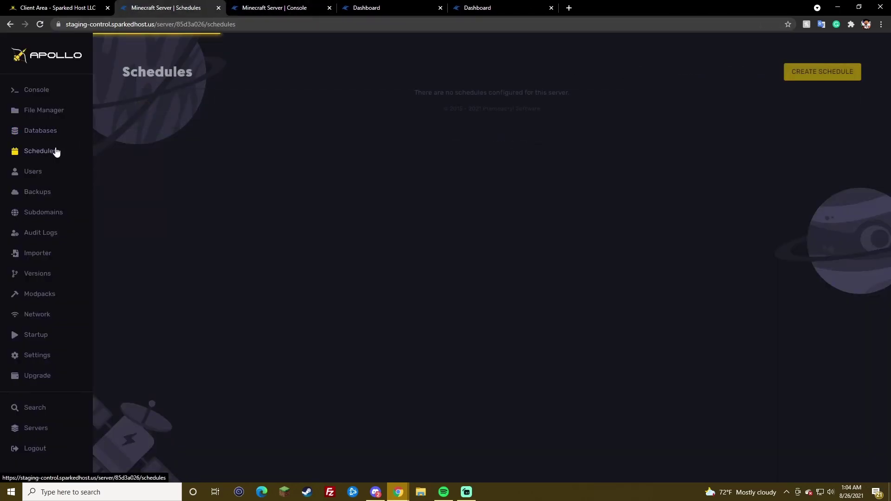
{"action": "left_click", "coordinate": [822, 72]}
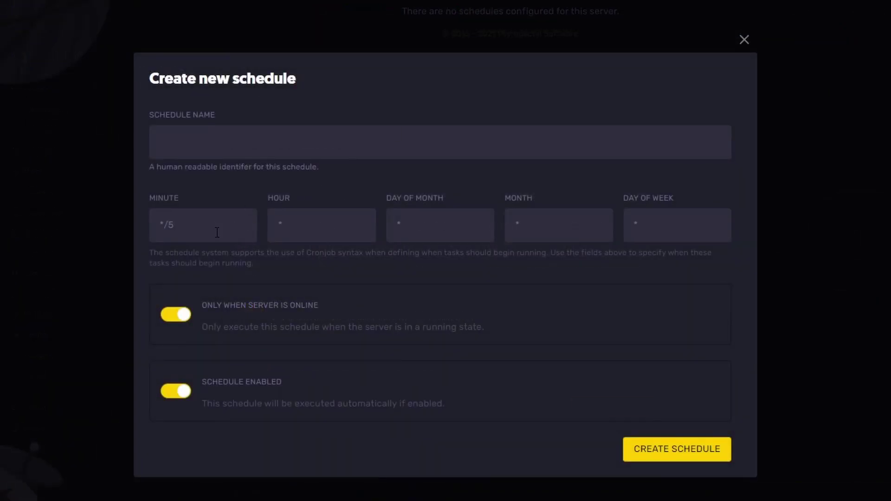
{"action": "left_click", "coordinate": [264, 141]}
{"action": "type", "text": "Test"}
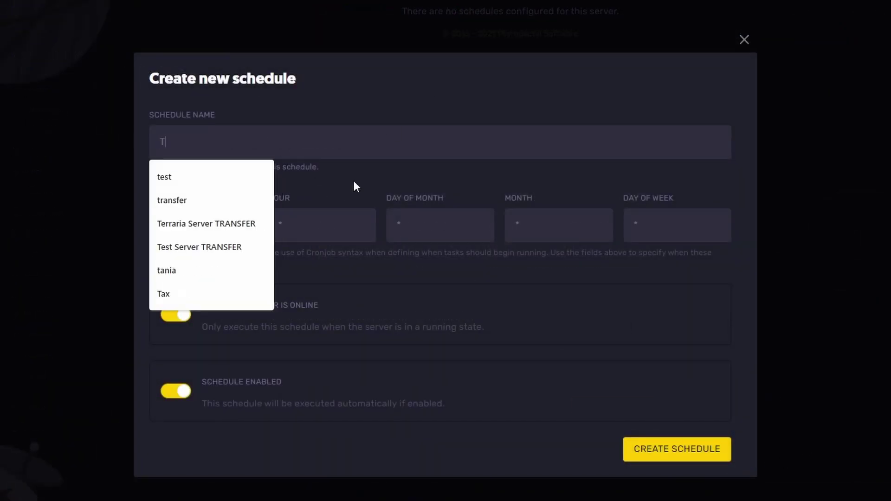
{"action": "left_click", "coordinate": [724, 457]}
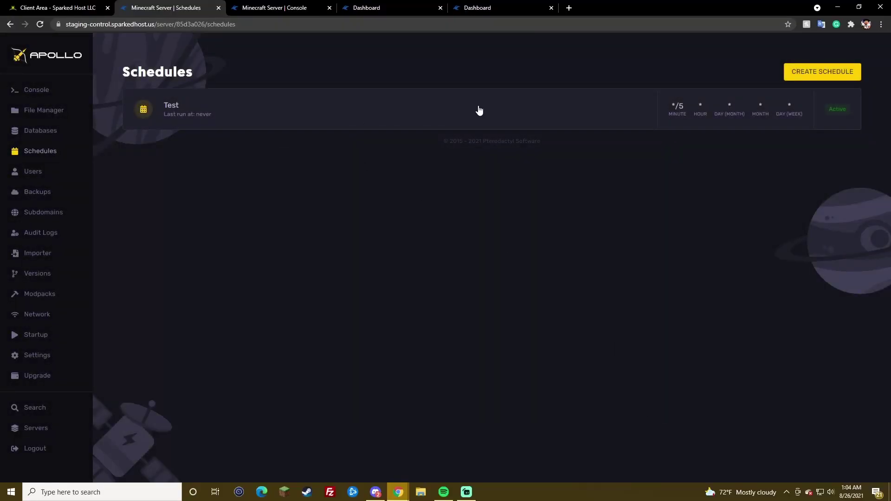
{"action": "left_click", "coordinate": [479, 110]}
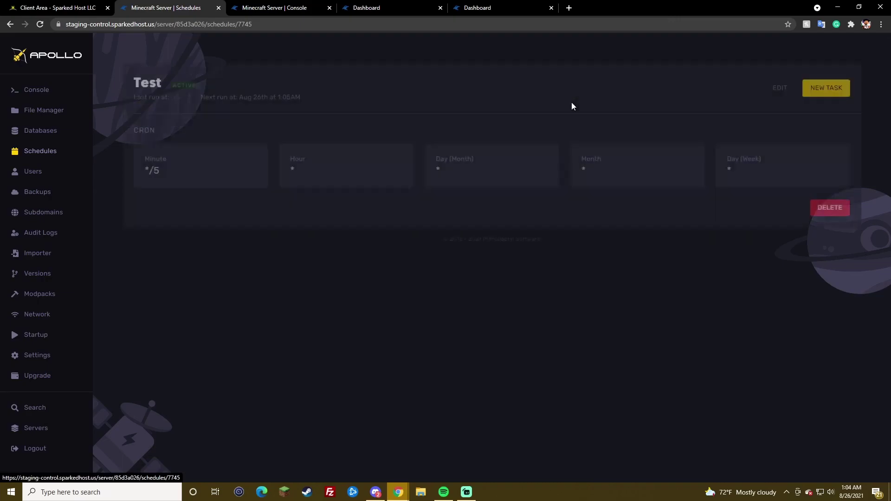
Step: Try the backup and power action task options, then discard the new task
{"action": "left_click", "coordinate": [842, 91]}
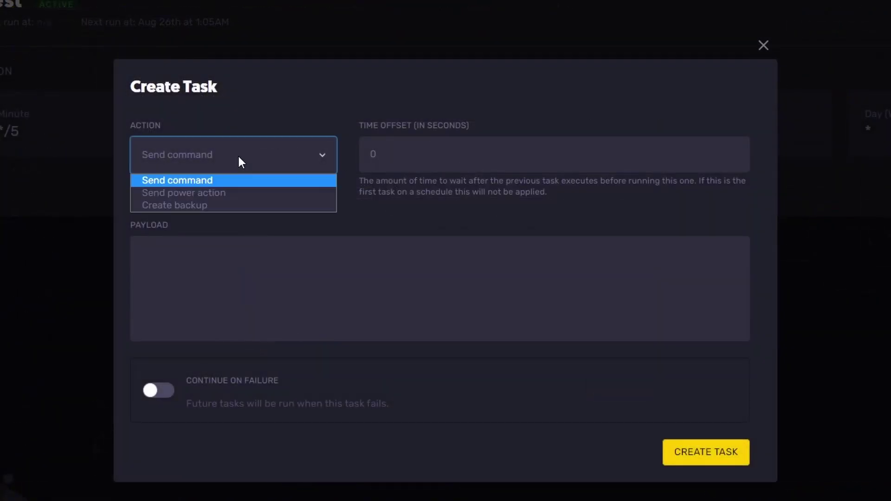
{"action": "left_click", "coordinate": [191, 208]}
{"action": "left_click", "coordinate": [192, 170]}
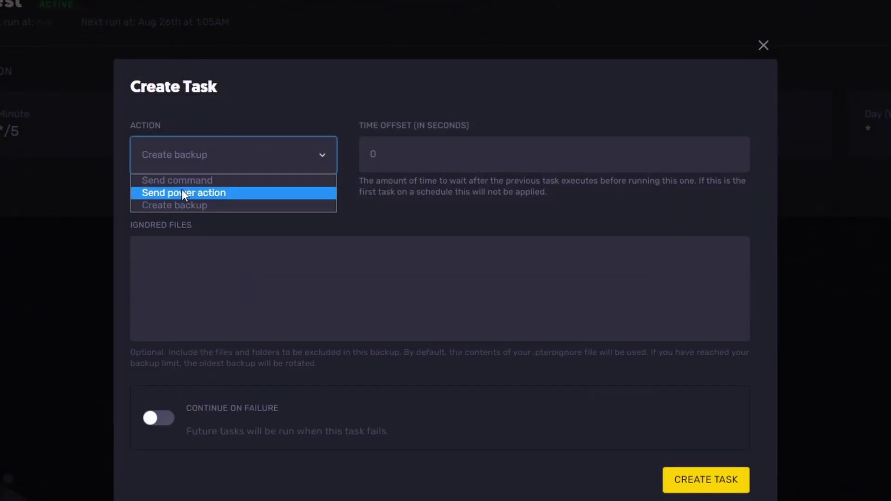
{"action": "left_click", "coordinate": [182, 193]}
{"action": "left_click", "coordinate": [764, 45]}
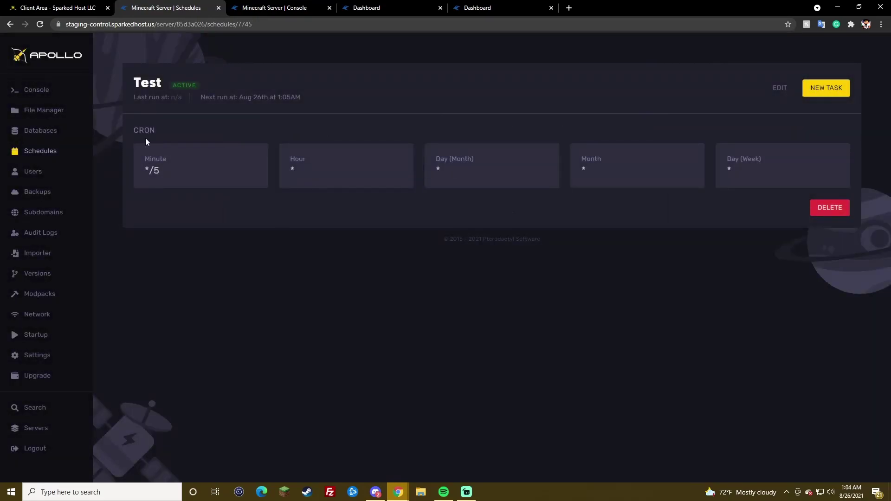
Step: Review the new subuser permissions list on the Users page without inviting anyone
{"action": "left_click", "coordinate": [52, 175]}
{"action": "left_click", "coordinate": [836, 74]}
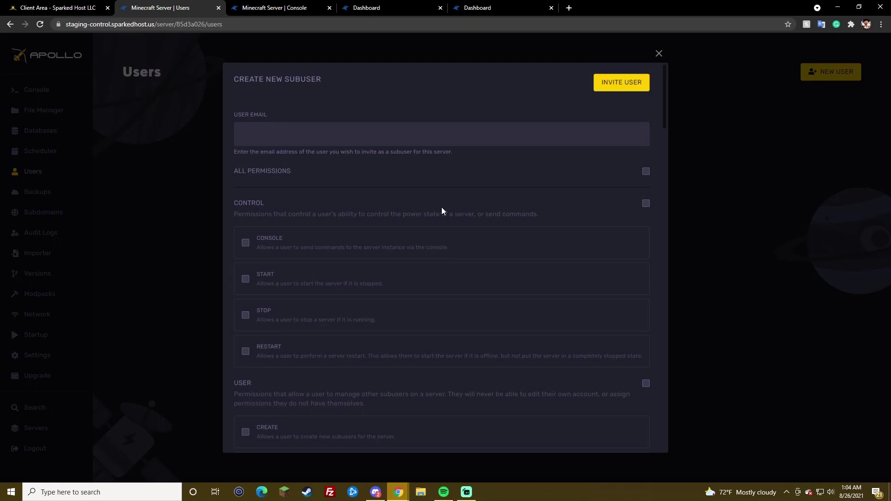
{"action": "scroll", "coordinate": [525, 249], "scroll_direction": "down", "scroll_amount": 15}
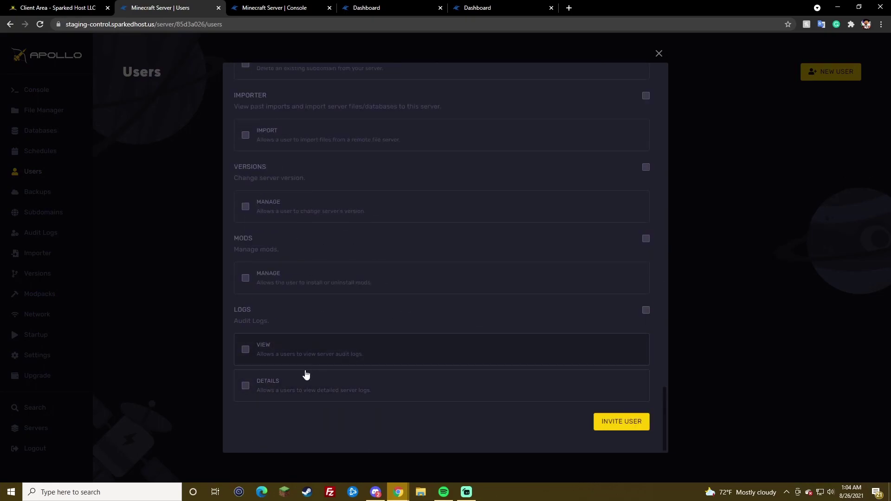
{"action": "scroll", "coordinate": [323, 296], "scroll_direction": "up", "scroll_amount": 1}
{"action": "scroll", "coordinate": [323, 297], "scroll_direction": "up", "scroll_amount": 3}
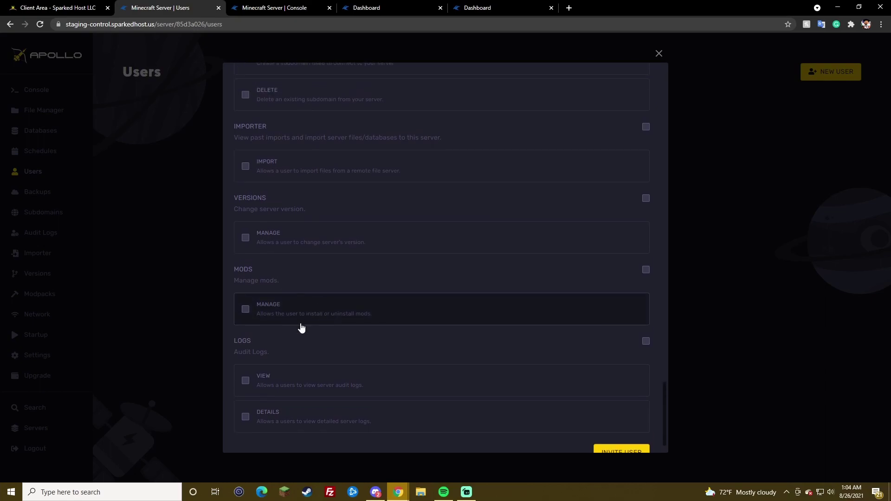
{"action": "scroll", "coordinate": [406, 299], "scroll_direction": "up", "scroll_amount": 7}
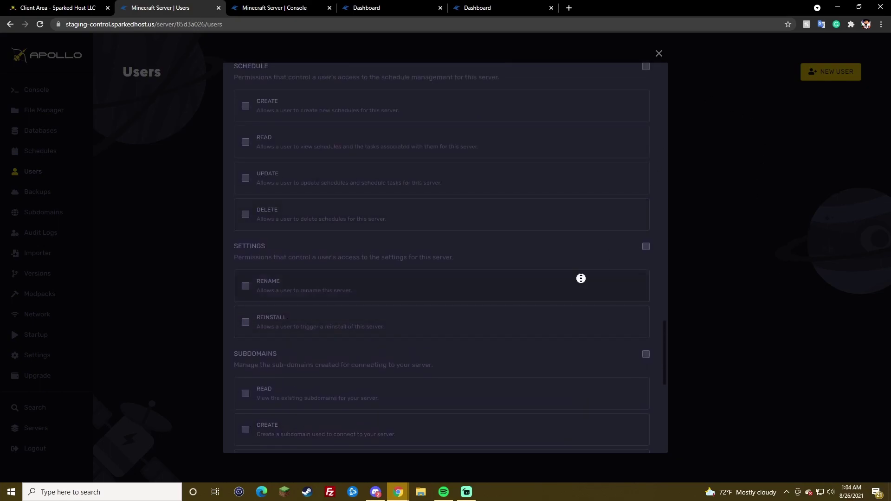
{"action": "scroll", "coordinate": [581, 279], "scroll_direction": "up", "scroll_amount": 15}
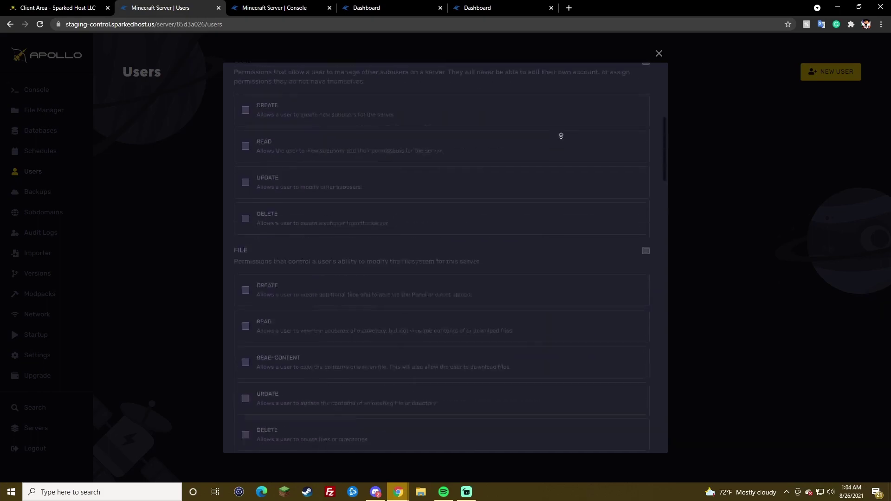
{"action": "left_click", "coordinate": [657, 55]}
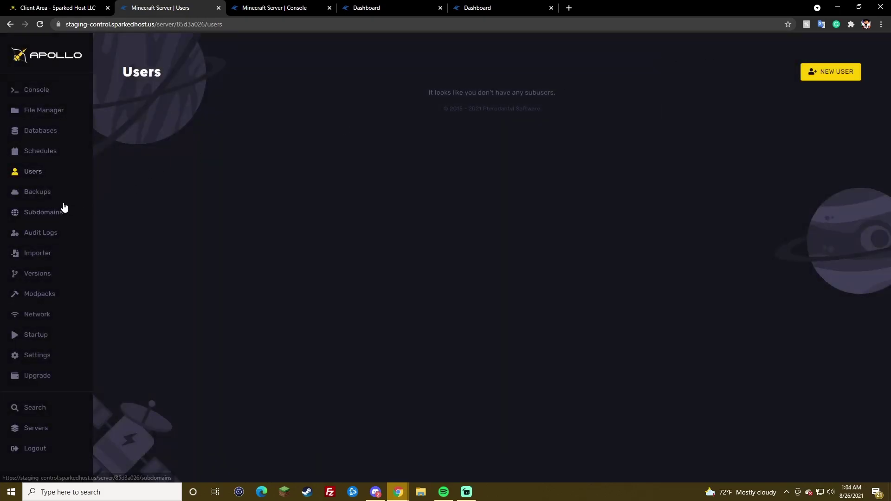
Step: Start a server backup named Test from the Backups page
{"action": "left_click", "coordinate": [50, 198]}
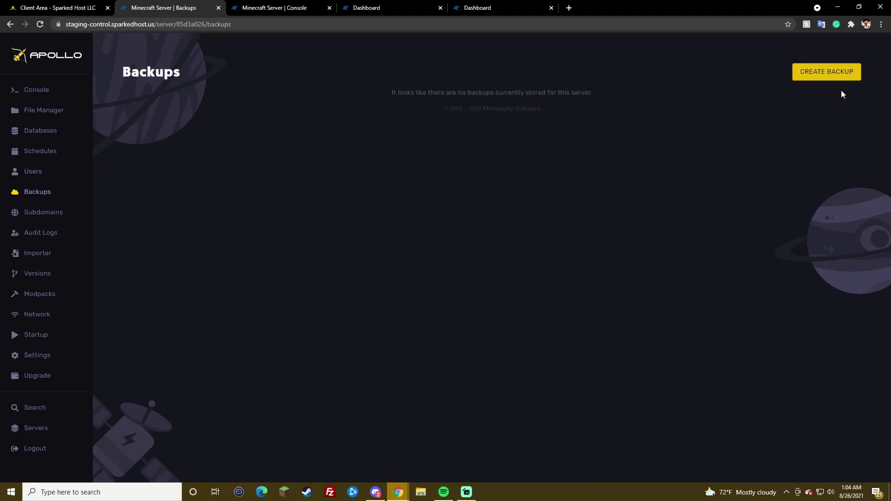
{"action": "left_click", "coordinate": [832, 79]}
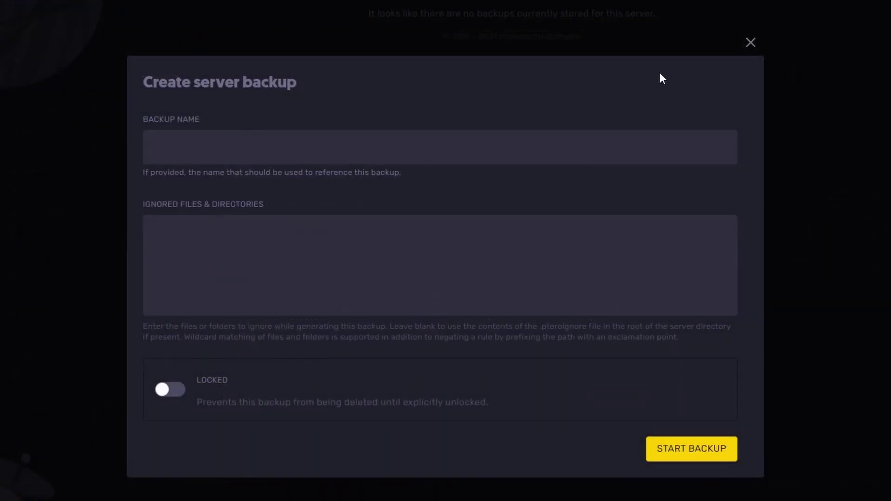
{"action": "left_click", "coordinate": [287, 141]}
{"action": "type", "text": "Test"}
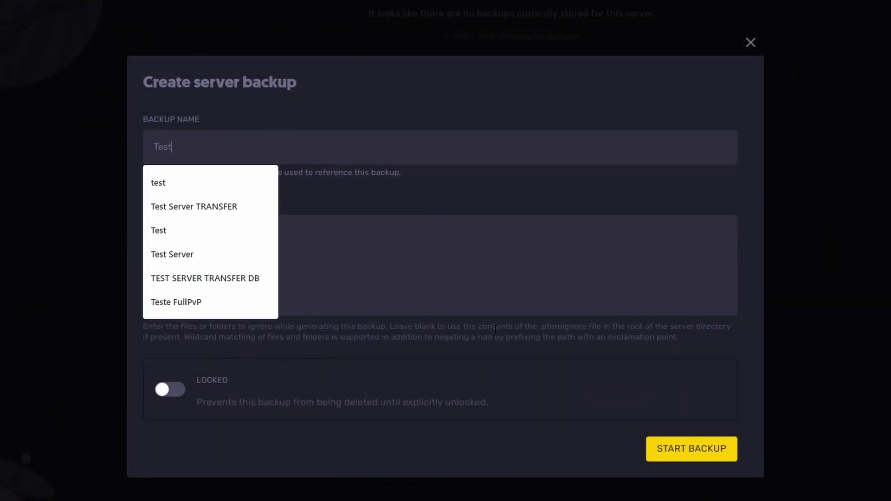
{"action": "left_click", "coordinate": [694, 449]}
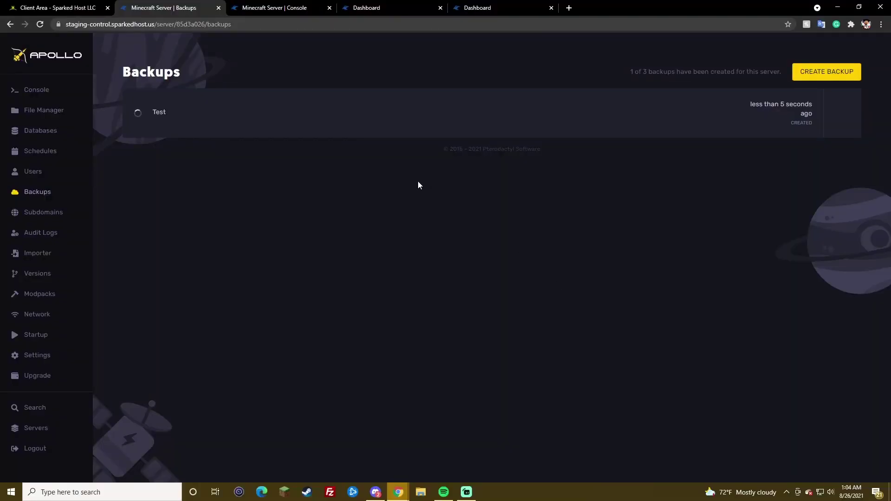
{"action": "left_click", "coordinate": [71, 216]}
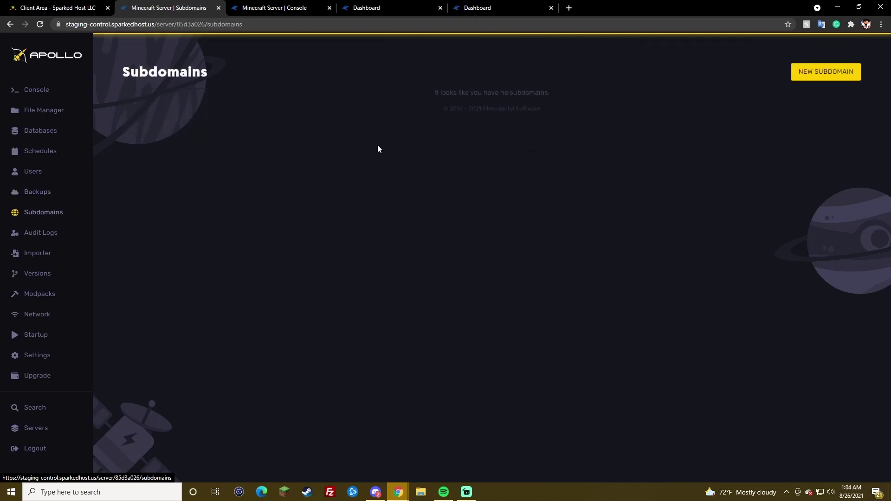
Step: Create the subdomain TestForTut on the mysrv.us domain
{"action": "left_click", "coordinate": [795, 71]}
{"action": "left_click", "coordinate": [328, 177]}
{"action": "left_click", "coordinate": [352, 283]}
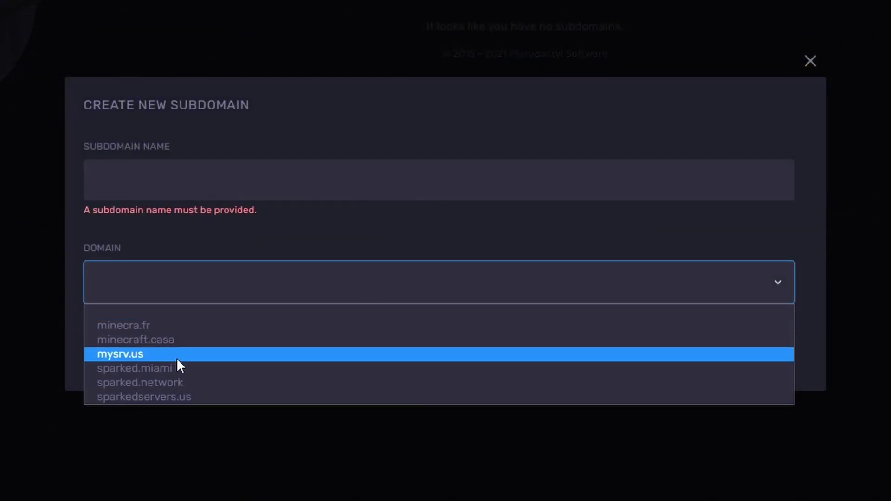
{"action": "left_click", "coordinate": [197, 174]}
{"action": "type", "text": "TestForTut"}
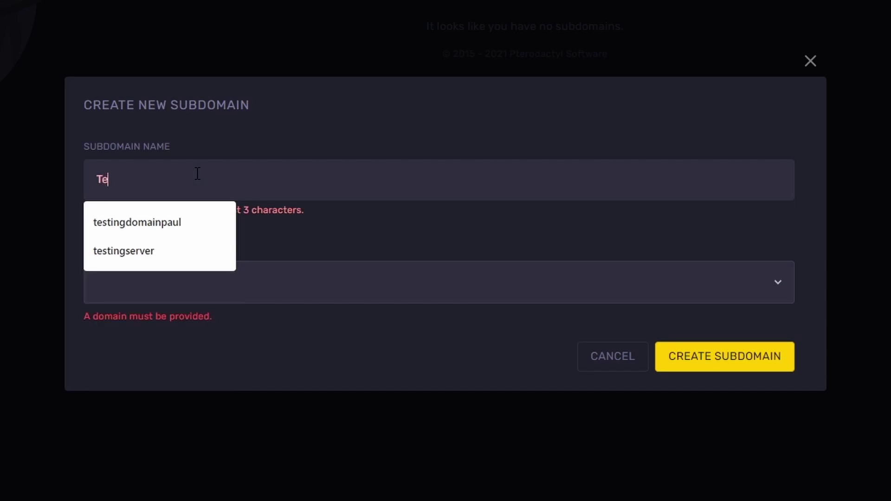
{"action": "left_click", "coordinate": [183, 283]}
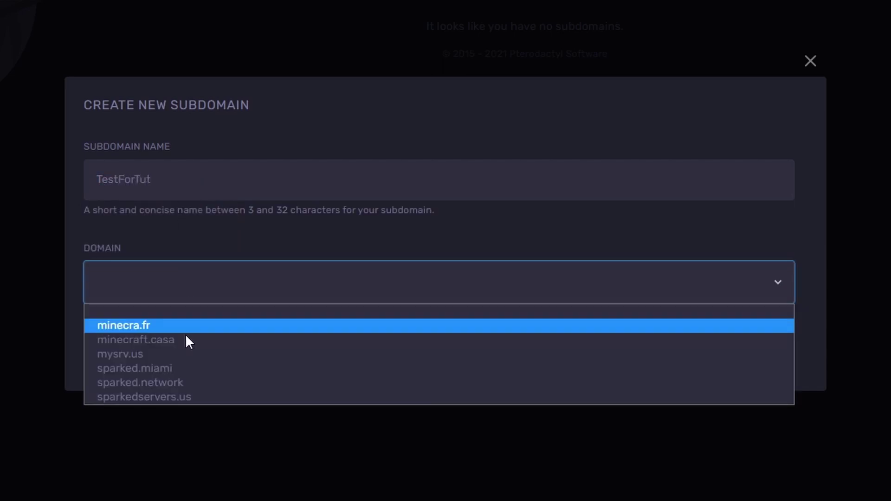
{"action": "left_click", "coordinate": [185, 354]}
{"action": "left_click", "coordinate": [691, 365]}
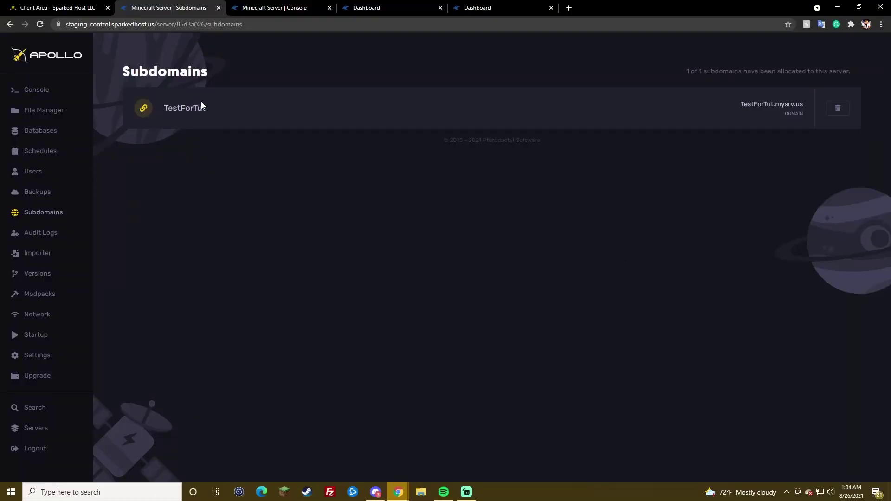
Step: Copy the TestForTut.mysrv.us address and return to the server console
{"action": "left_click", "coordinate": [773, 108]}
{"action": "left_click", "coordinate": [70, 115]}
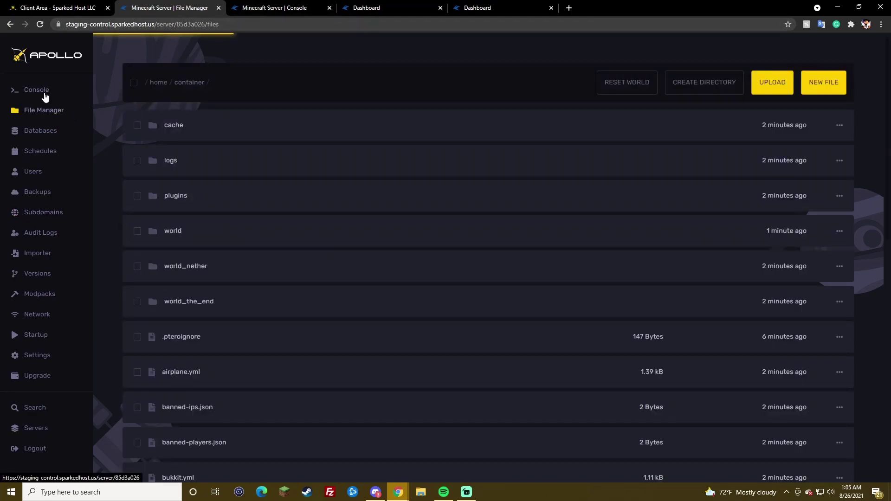
{"action": "left_click", "coordinate": [44, 93]}
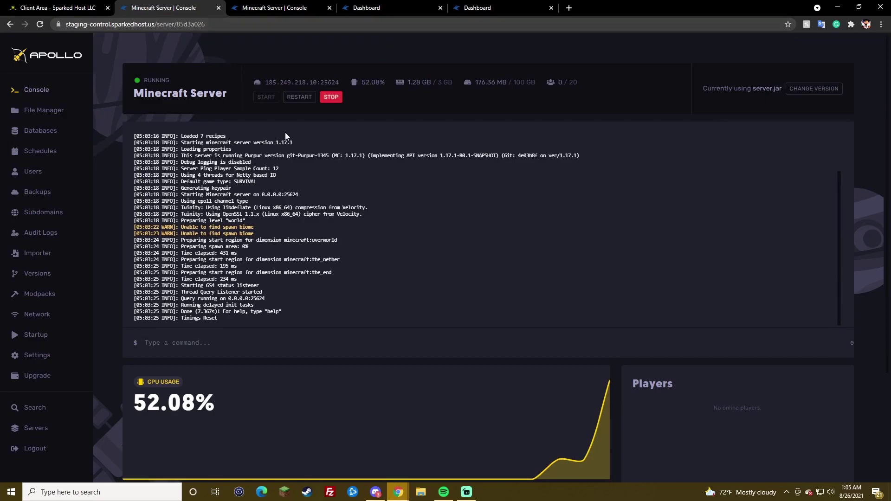
Step: Check TestForTut.mysrv.us on mcsrvstat.us, showing 1.17.1 Purpur with 0/20 players
{"action": "left_click", "coordinate": [279, 8]}
{"action": "left_click", "coordinate": [281, 24]}
{"action": "type", "text": "mcs"}
{"action": "key", "text": "Return"}
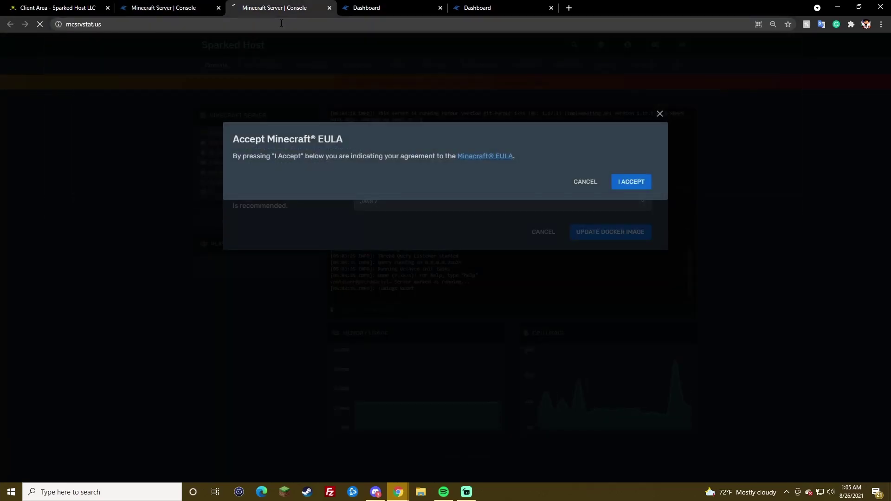
{"action": "key", "text": "ctrl+v"}
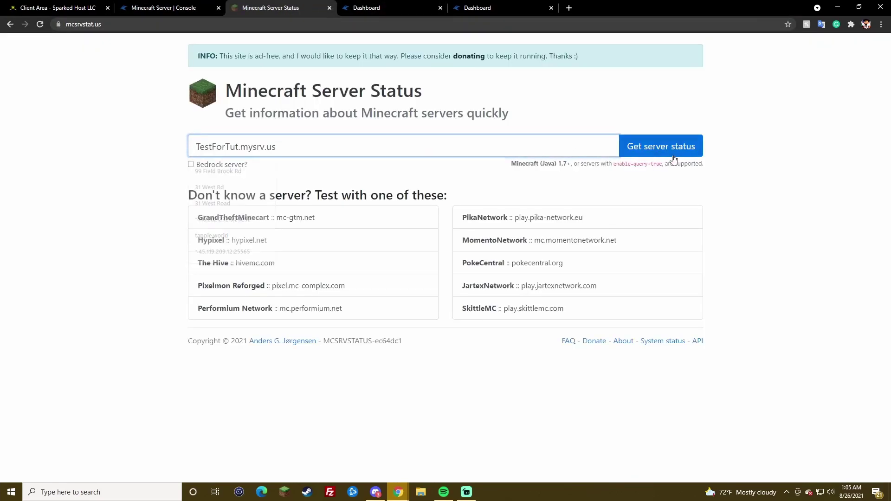
{"action": "left_click", "coordinate": [673, 160]}
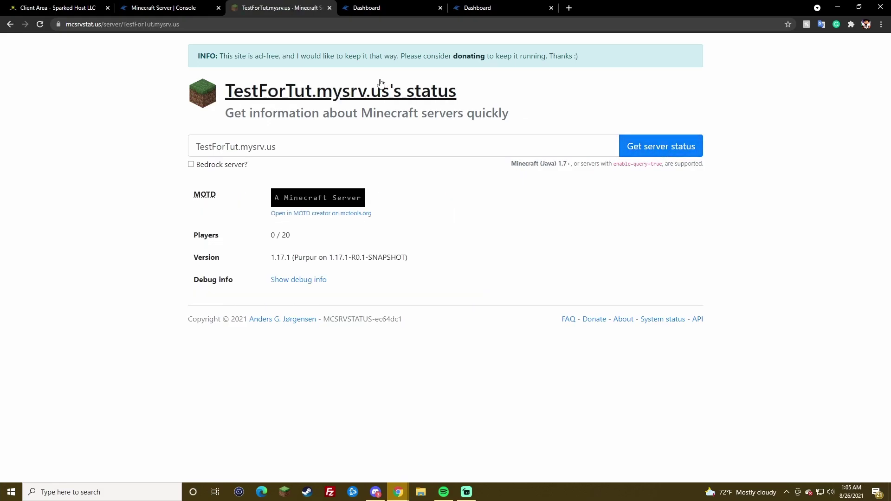
{"action": "left_click", "coordinate": [174, 7]}
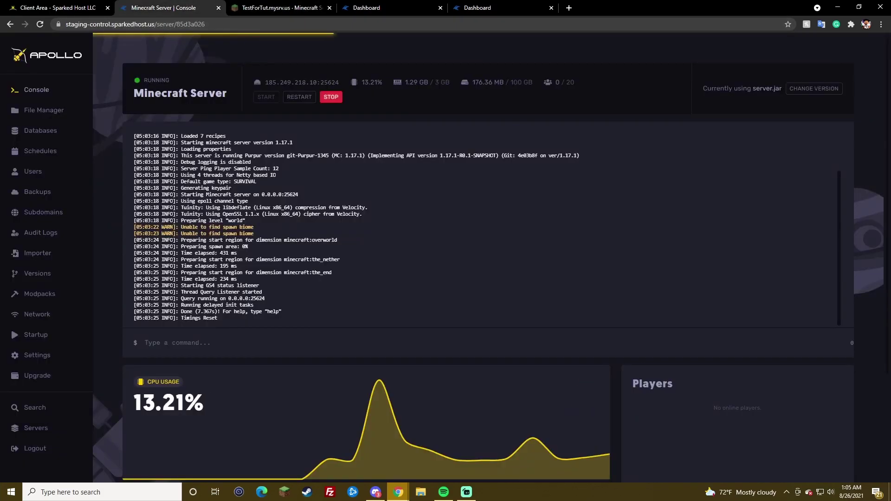
Step: Browse the file manager's cache folder actions and cancel the Reset World prompt
{"action": "left_click", "coordinate": [51, 107]}
{"action": "left_click", "coordinate": [840, 126]}
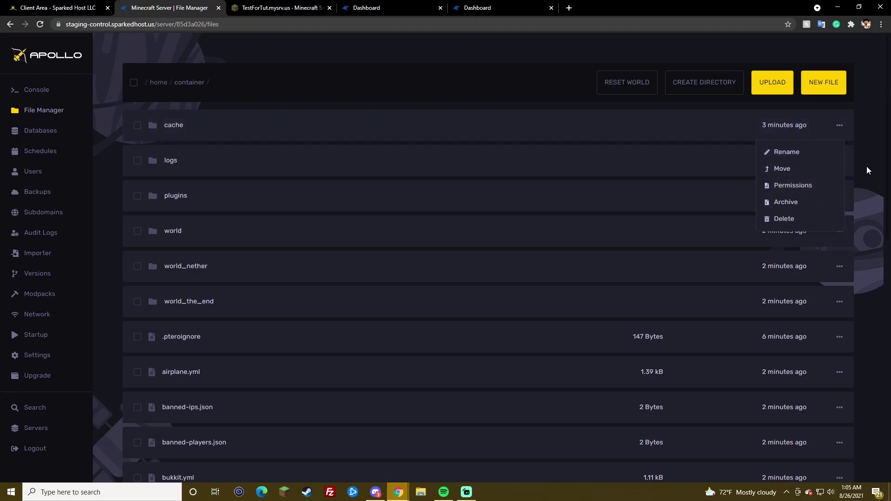
{"action": "left_click", "coordinate": [867, 168]}
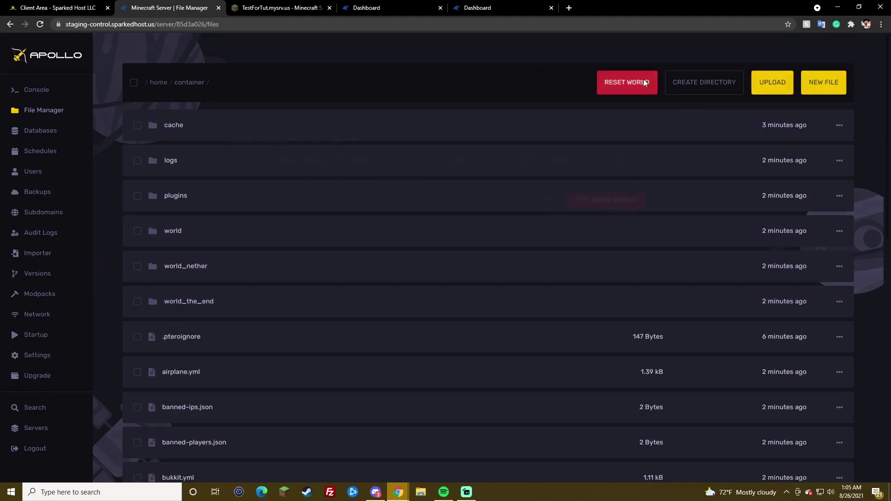
{"action": "left_click", "coordinate": [643, 81]}
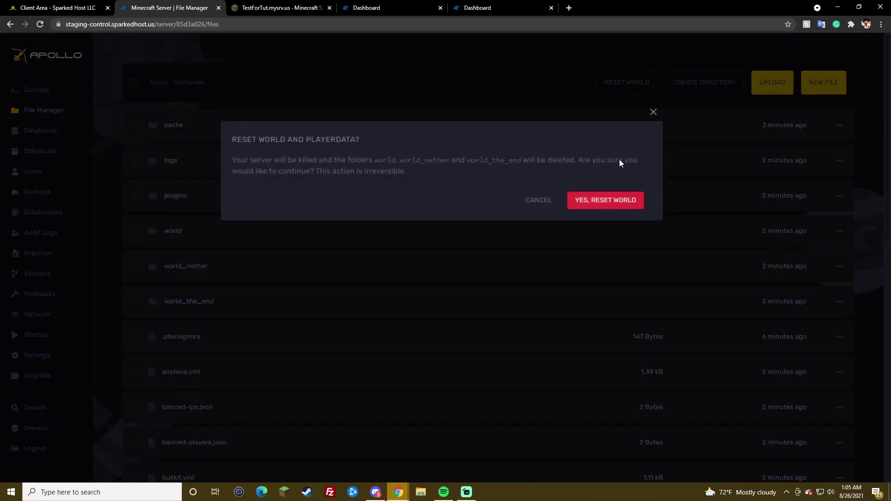
{"action": "left_click", "coordinate": [650, 112]}
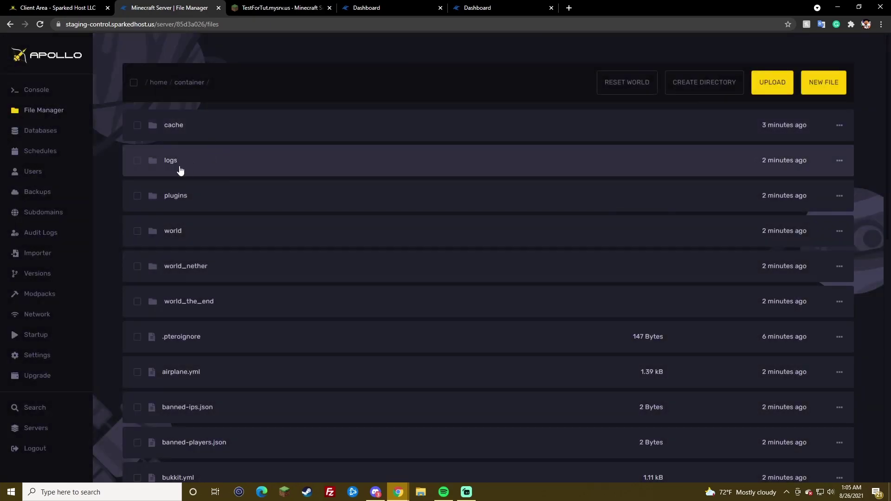
{"action": "left_click", "coordinate": [51, 237]}
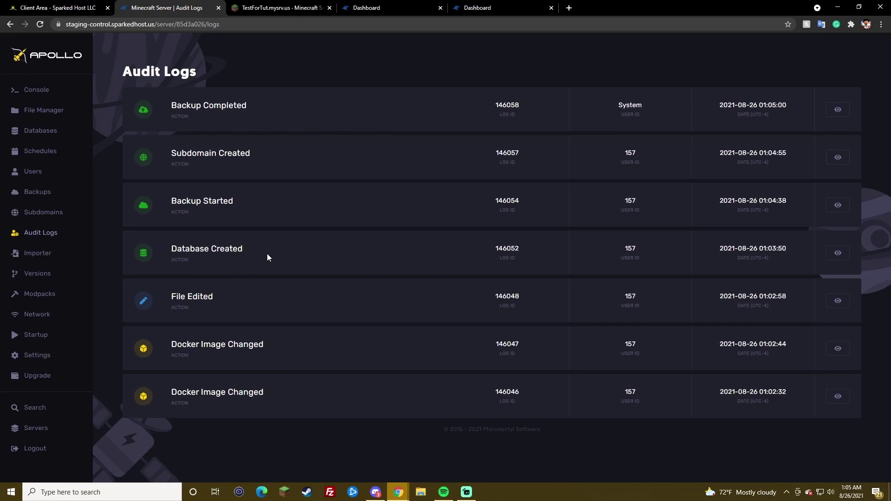
Step: Visit Subdomains, then return to Backups and show the Test backup's options
{"action": "left_click", "coordinate": [74, 219]}
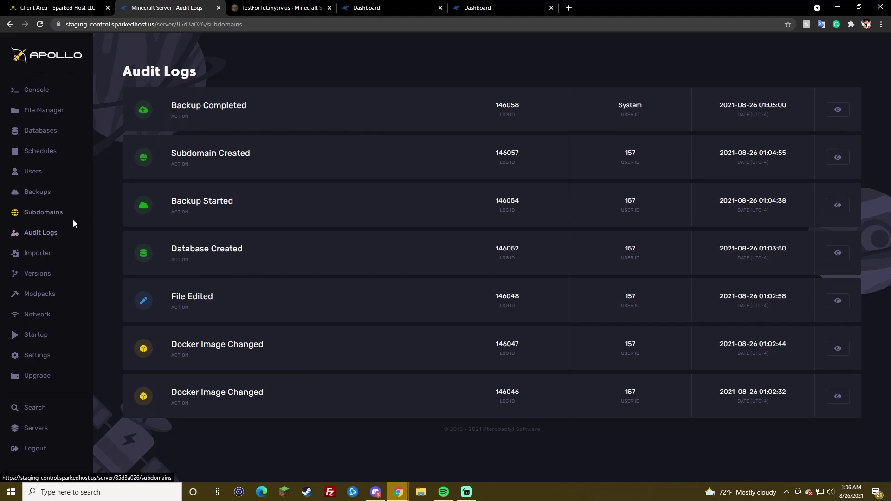
{"action": "left_click", "coordinate": [51, 197]}
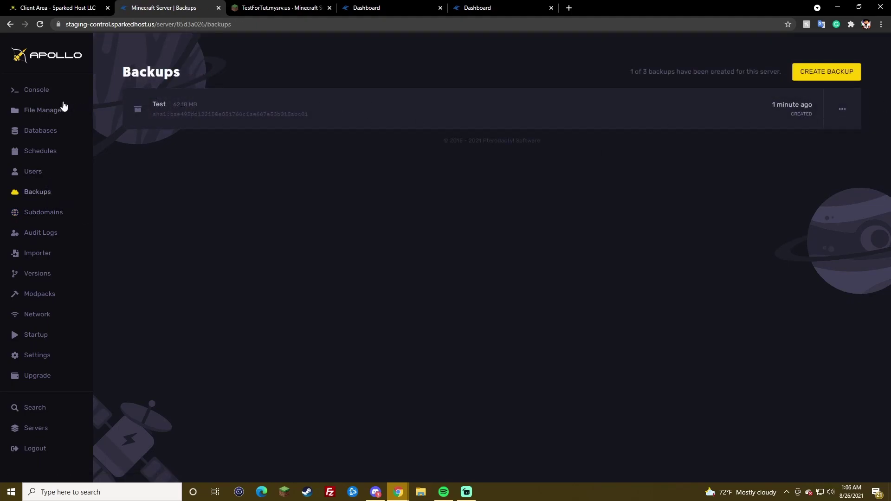
{"action": "left_click", "coordinate": [842, 110]}
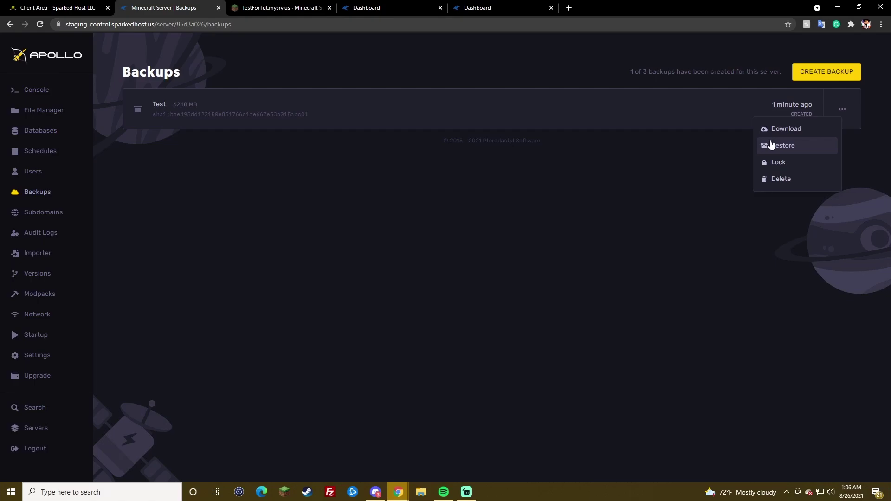
Step: Restore the Test backup with 'Remove all files and folders' ticked
{"action": "left_click", "coordinate": [795, 144]}
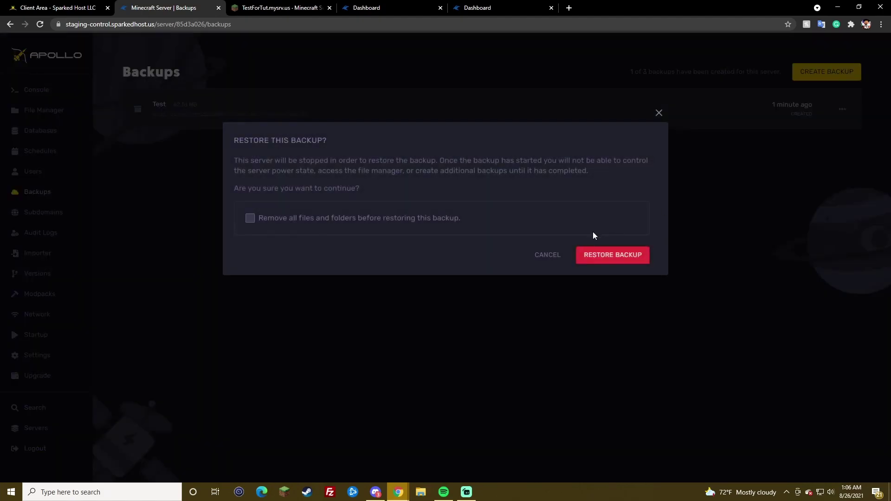
{"action": "left_click", "coordinate": [393, 220]}
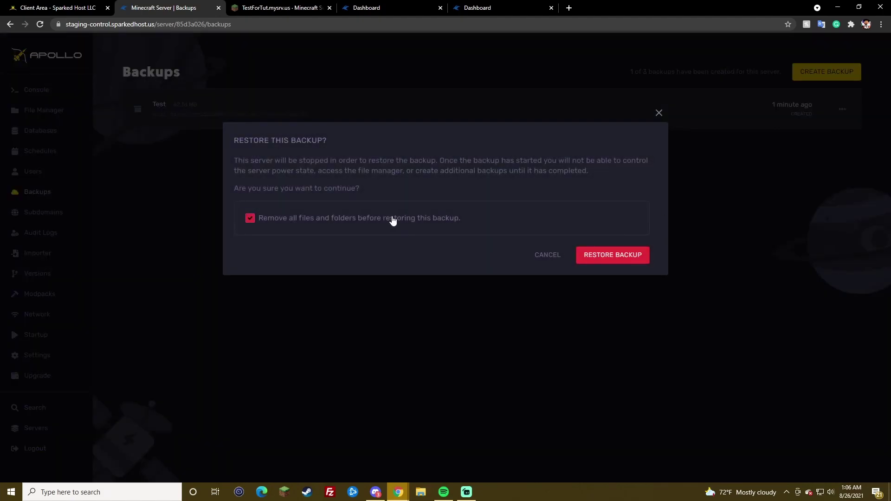
{"action": "left_click", "coordinate": [628, 258]}
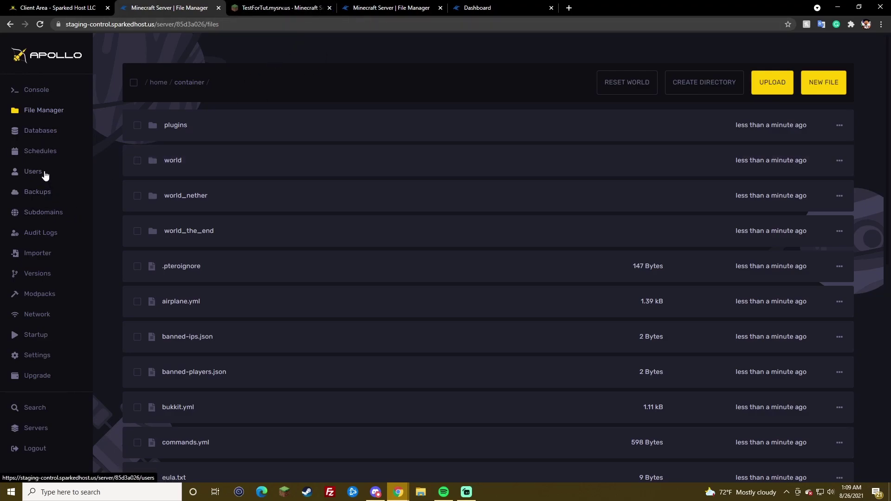
Step: Paste the server's SFTP address from Settings into the importer's SFTP Host field
{"action": "left_click", "coordinate": [38, 258]}
{"action": "left_click", "coordinate": [199, 101]}
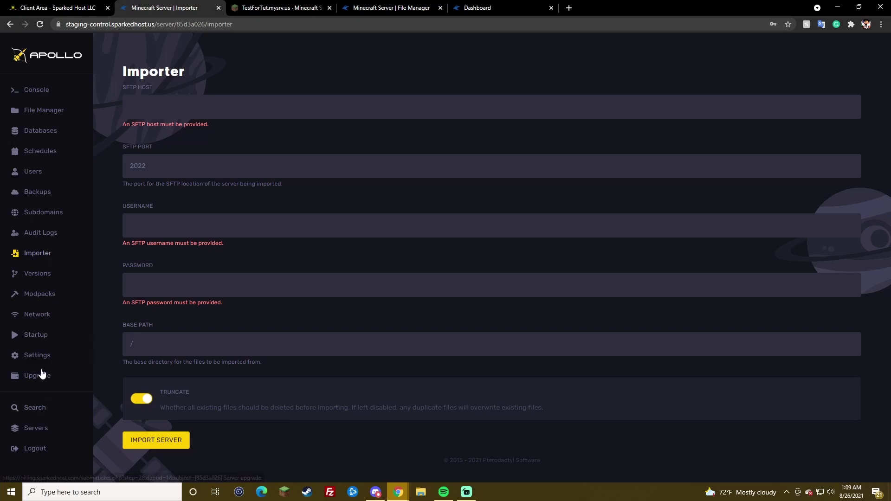
{"action": "left_click", "coordinate": [32, 354]}
{"action": "left_click", "coordinate": [192, 146]}
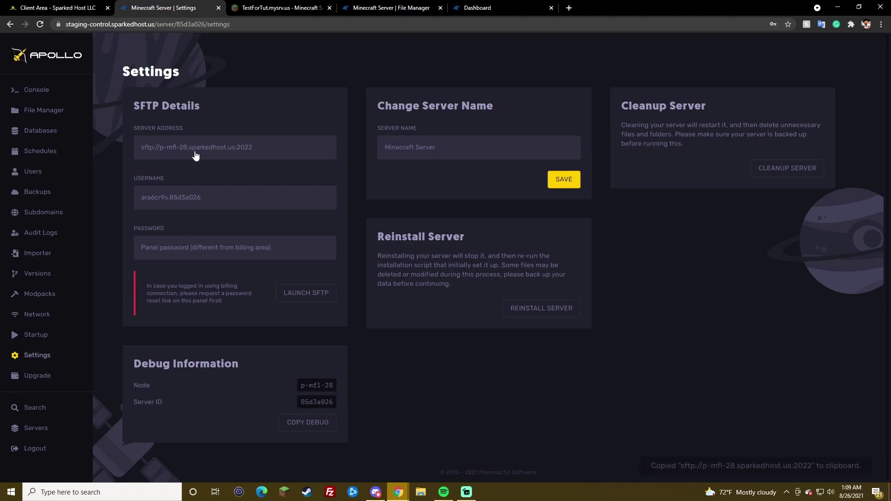
{"action": "left_click", "coordinate": [37, 253]}
{"action": "left_click", "coordinate": [185, 112]}
{"action": "key", "text": "ctrl+v"}
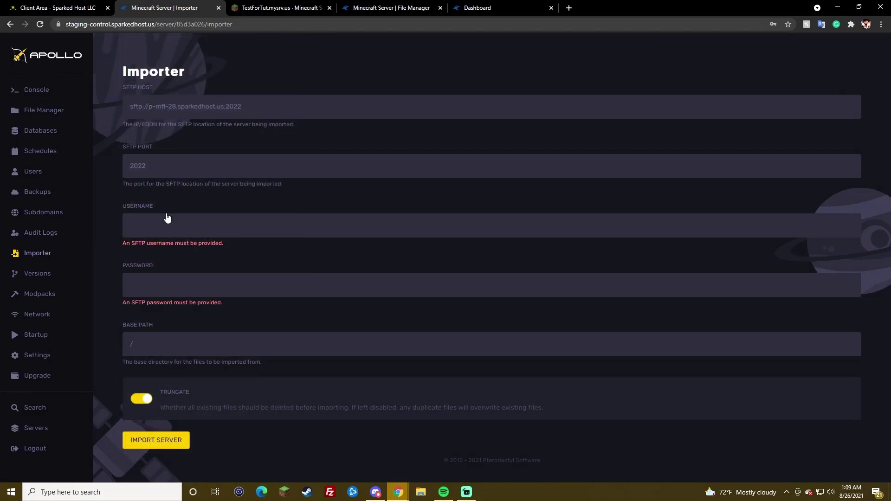
Step: Edit the importer username field and leave deleting existing files turned on
{"action": "left_click", "coordinate": [165, 218]}
{"action": "left_click", "coordinate": [176, 206]}
{"action": "left_click", "coordinate": [142, 399]}
{"action": "left_click", "coordinate": [142, 399]}
{"action": "key", "text": "BackSpace"}
{"action": "type", "text": "a"}
Step: Trim the host to p-mfl-28.sparkedhost.us, dropping sftp:// and :2022, with SFTP port 2022
{"action": "double_click", "coordinate": [235, 102]}
{"action": "key", "text": "BackSpace"}
{"action": "key", "text": "BackSpace"}
{"action": "left_click_drag", "start_coordinate": [150, 110], "coordinate": [125, 110]}
{"action": "key", "text": "BackSpace"}
{"action": "left_click_drag", "start_coordinate": [208, 105], "coordinate": [118, 110]}
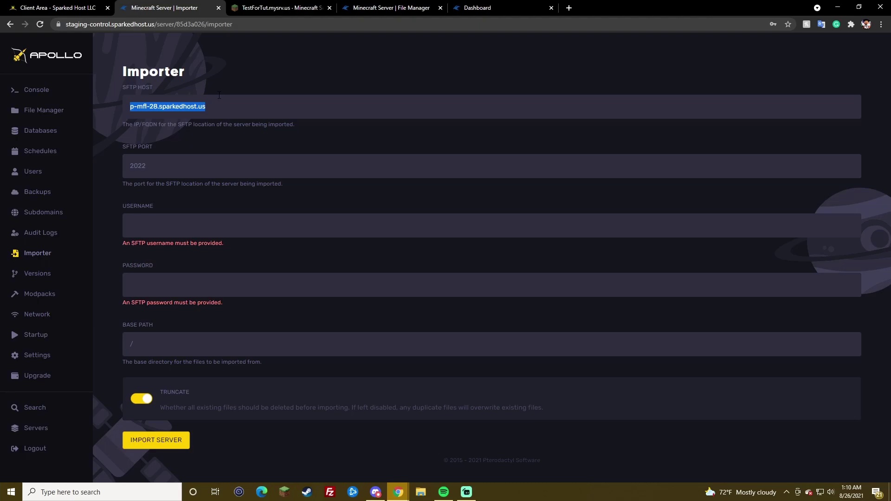
{"action": "double_click", "coordinate": [142, 164]}
{"action": "left_click", "coordinate": [142, 164]}
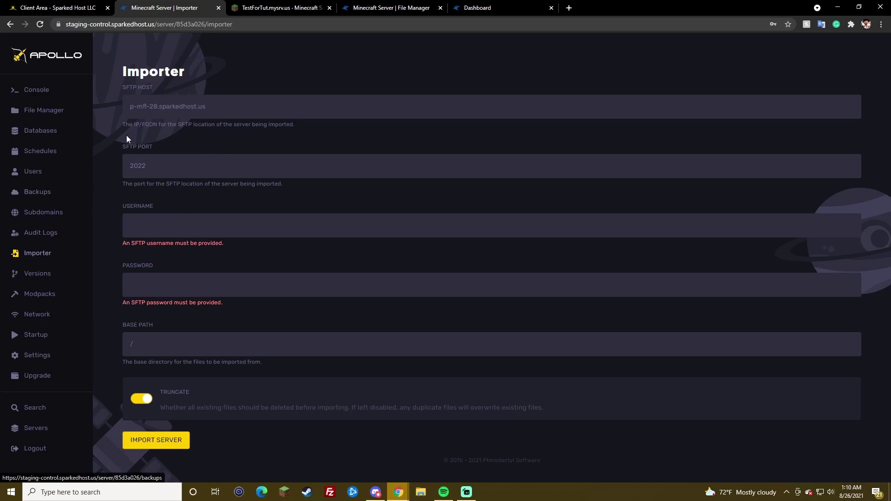
Step: Open the Version Changer and set Purpur 1.17.1 reinstall to keep existing files
{"action": "left_click", "coordinate": [40, 272]}
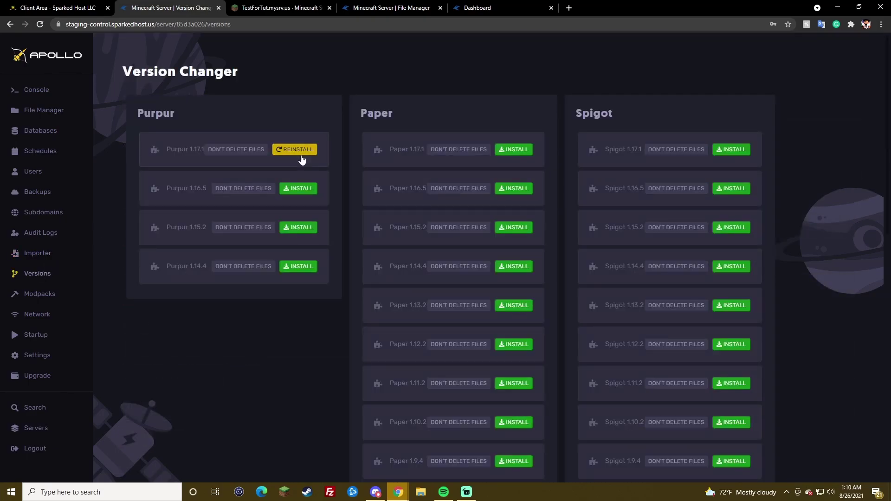
{"action": "left_click", "coordinate": [234, 155]}
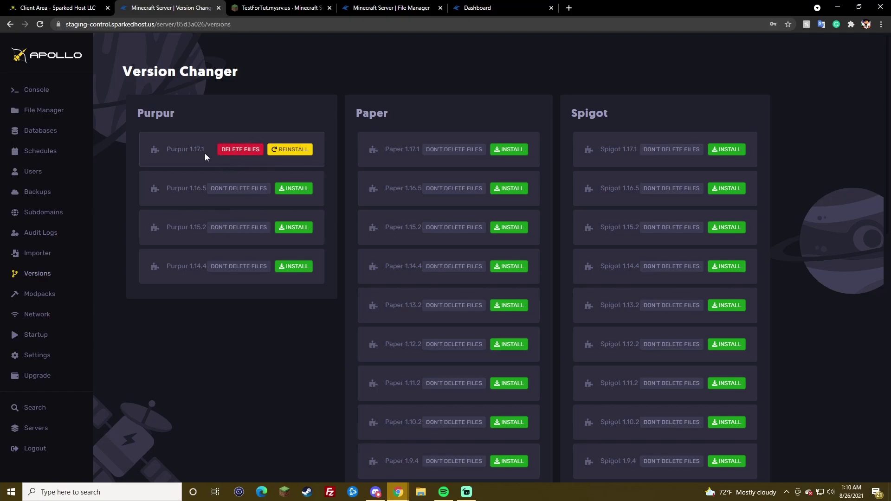
{"action": "left_click", "coordinate": [230, 153]}
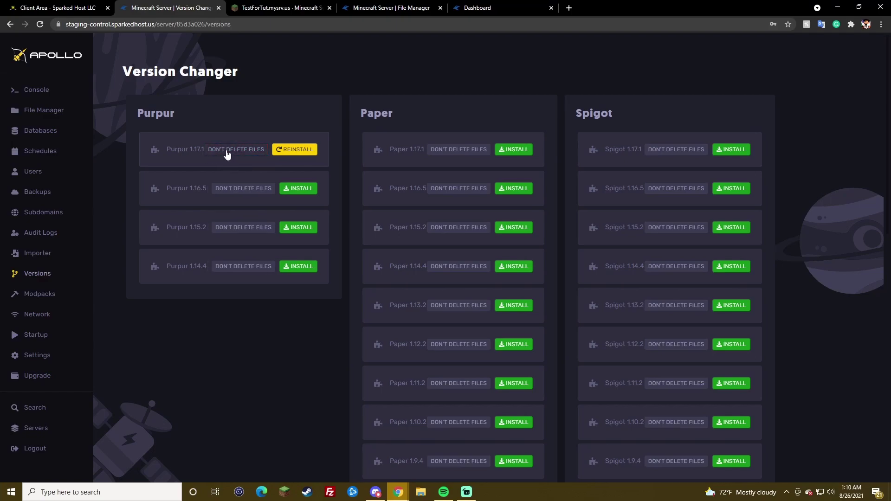
{"action": "left_click", "coordinate": [227, 154]}
{"action": "left_click", "coordinate": [243, 156]}
{"action": "left_click", "coordinate": [237, 155]}
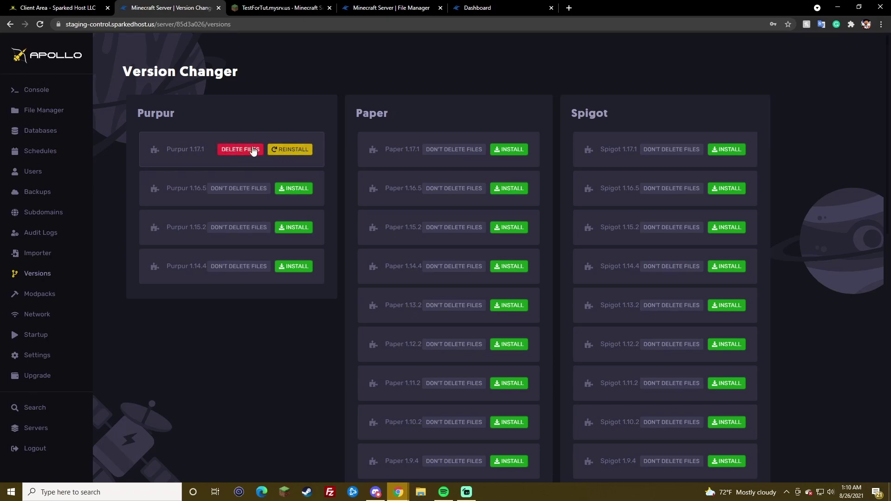
{"action": "left_click", "coordinate": [249, 149]}
Step: Scroll back to the top of the Version Changer page, then go to Modpacks
{"action": "scroll", "coordinate": [486, 179], "scroll_direction": "down", "scroll_amount": 1}
{"action": "scroll", "coordinate": [486, 178], "scroll_direction": "down", "scroll_amount": 12}
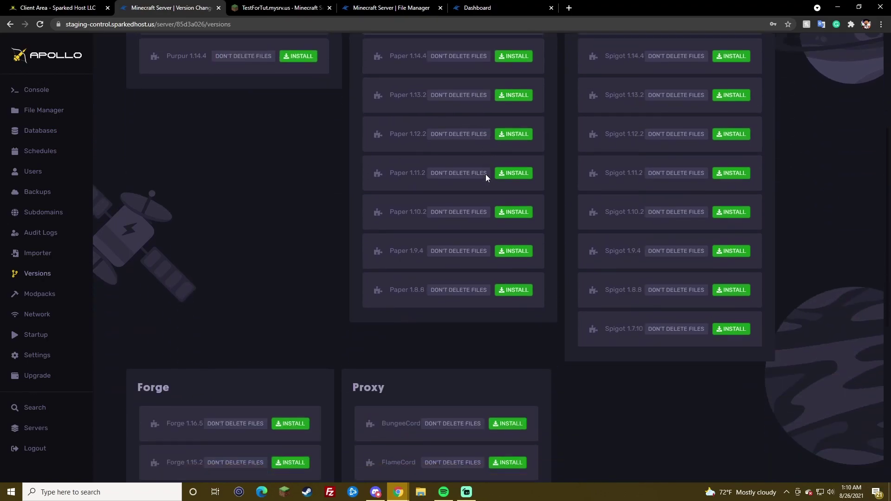
{"action": "scroll", "coordinate": [422, 248], "scroll_direction": "up", "scroll_amount": 8}
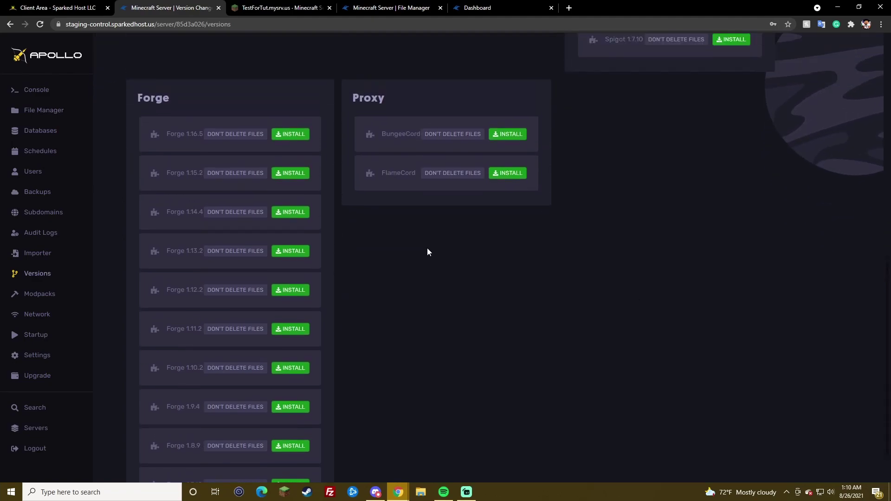
{"action": "scroll", "coordinate": [420, 246], "scroll_direction": "up", "scroll_amount": 4}
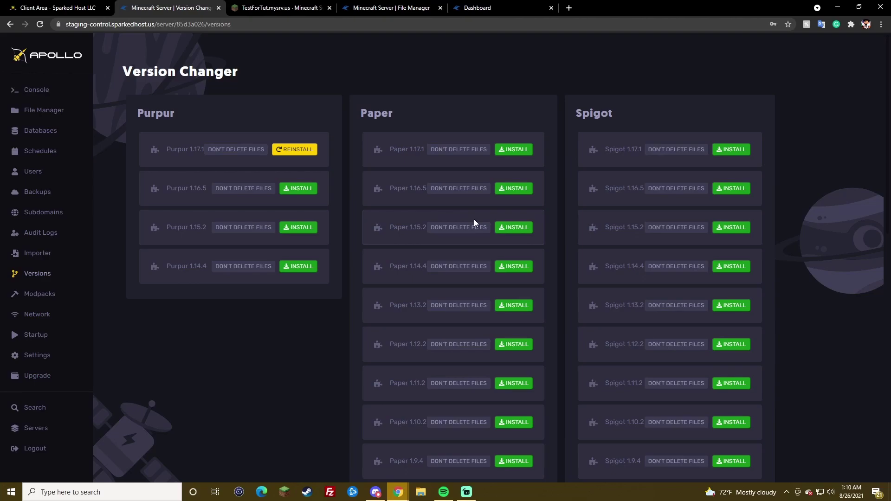
{"action": "scroll", "coordinate": [384, 223], "scroll_direction": "down", "scroll_amount": 10}
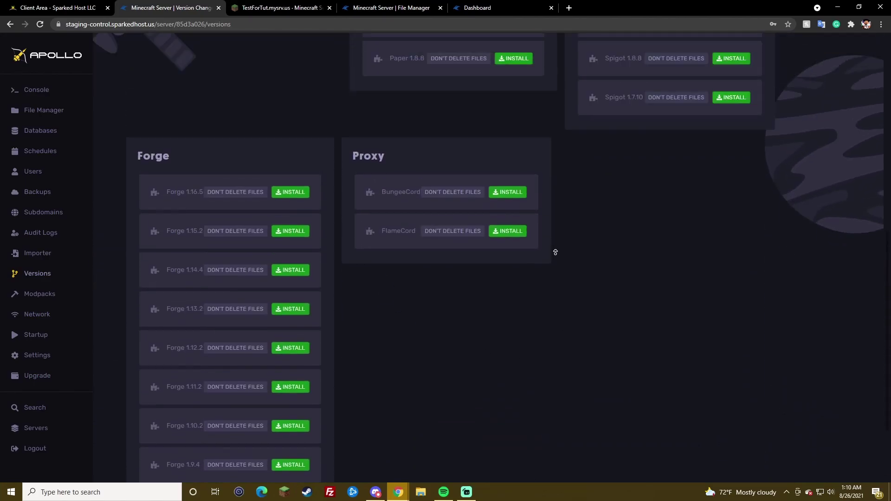
{"action": "scroll", "coordinate": [537, 274], "scroll_direction": "up", "scroll_amount": 10}
{"action": "scroll", "coordinate": [537, 274], "scroll_direction": "down", "scroll_amount": 10}
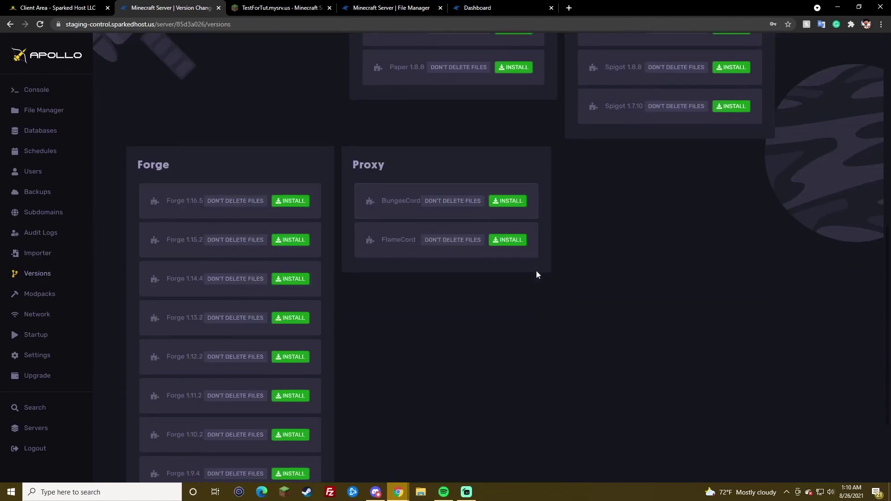
{"action": "scroll", "coordinate": [538, 273], "scroll_direction": "down", "scroll_amount": 3}
{"action": "scroll", "coordinate": [400, 239], "scroll_direction": "up", "scroll_amount": 5}
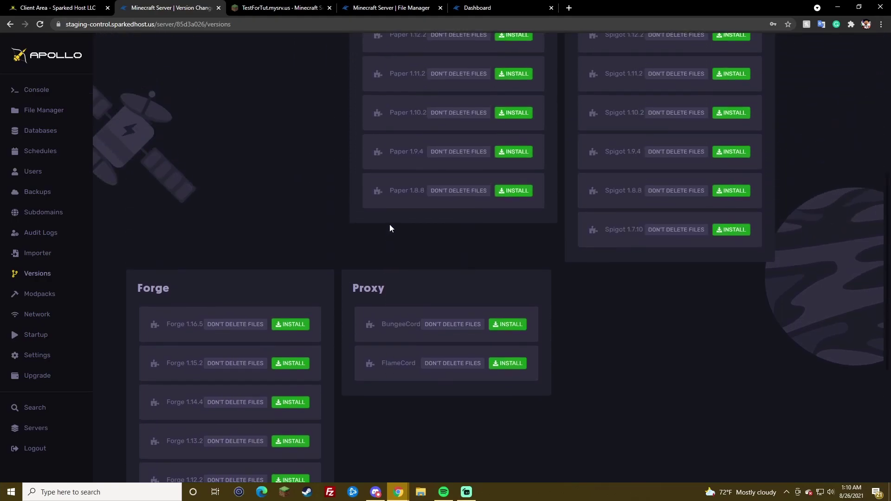
{"action": "scroll", "coordinate": [389, 228], "scroll_direction": "up", "scroll_amount": 5}
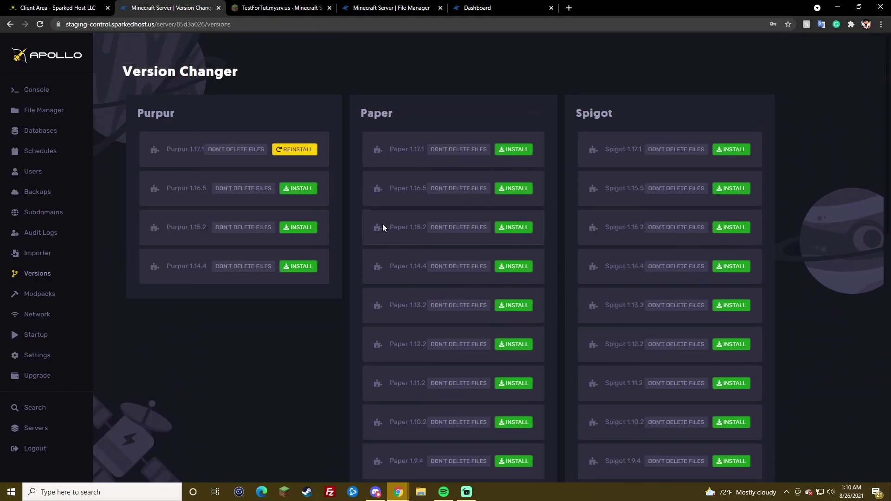
{"action": "left_click", "coordinate": [44, 298]}
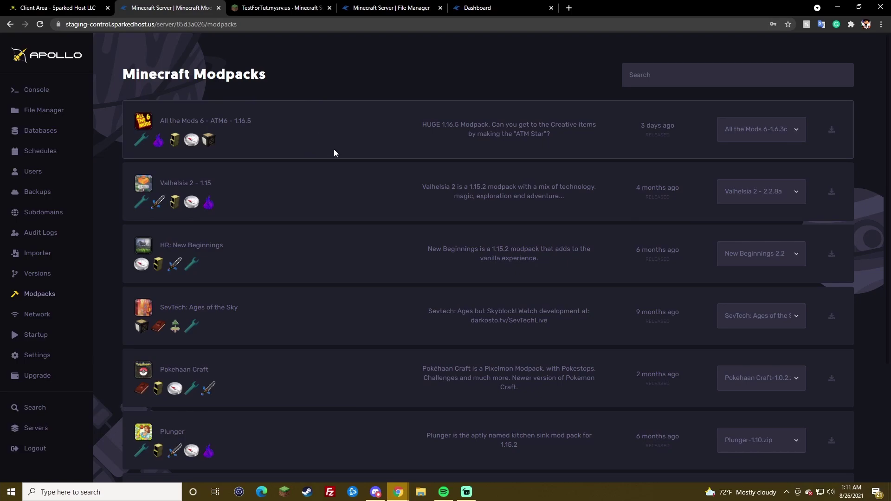
Step: Page forward through the modpacks list and open File Manager in a new tab
{"action": "scroll", "coordinate": [334, 153], "scroll_direction": "down", "scroll_amount": 4}
{"action": "left_click", "coordinate": [554, 453]}
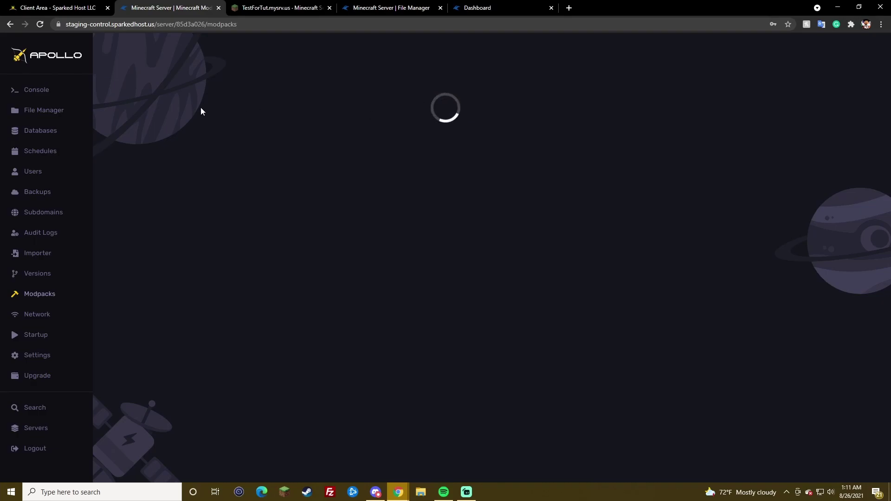
{"action": "middle_click", "coordinate": [62, 111]}
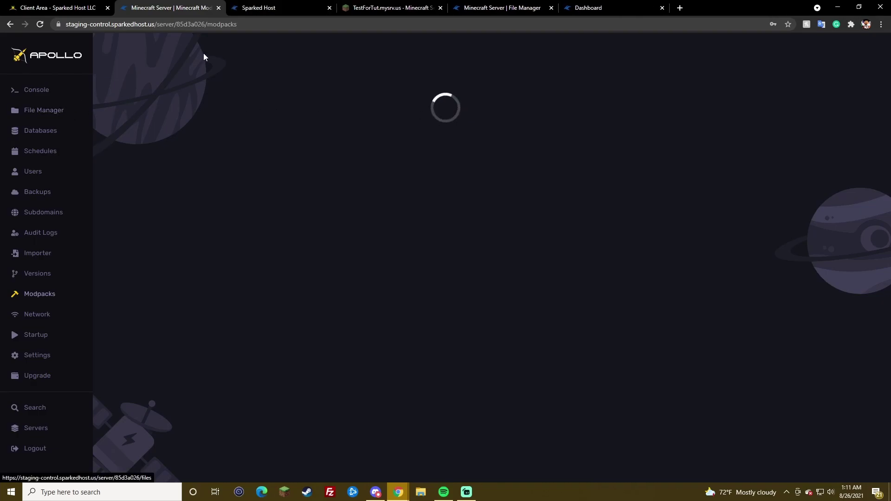
{"action": "left_click", "coordinate": [281, 7]}
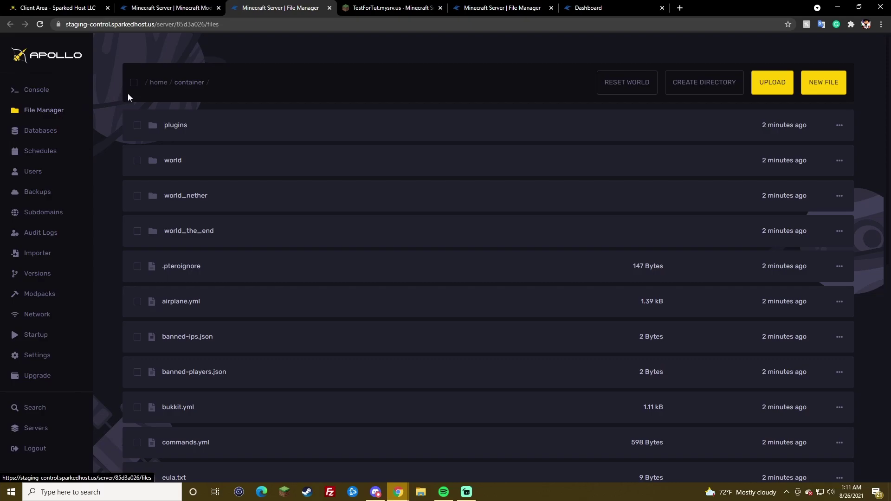
Step: Select and delete all 22 server files, then reload the Modpacks page
{"action": "left_click", "coordinate": [134, 83]}
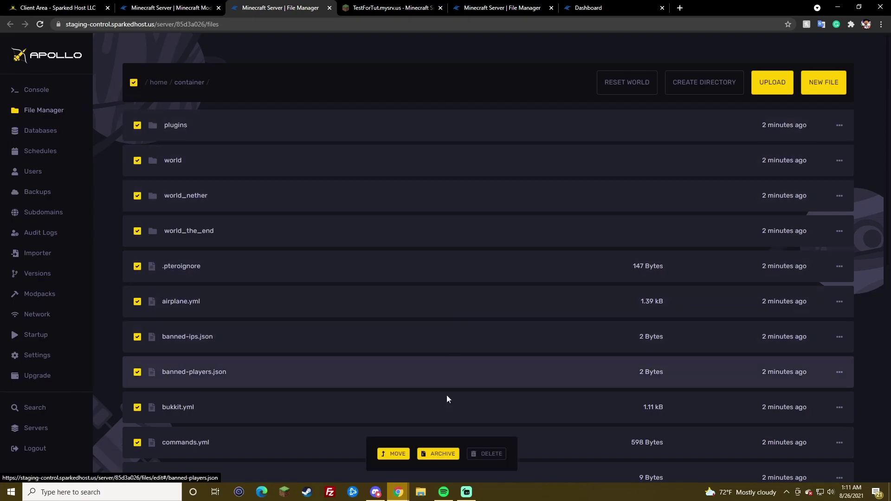
{"action": "scroll", "coordinate": [205, 255], "scroll_direction": "down", "scroll_amount": 3}
{"action": "scroll", "coordinate": [205, 255], "scroll_direction": "up", "scroll_amount": 3}
{"action": "left_click", "coordinate": [36, 89]}
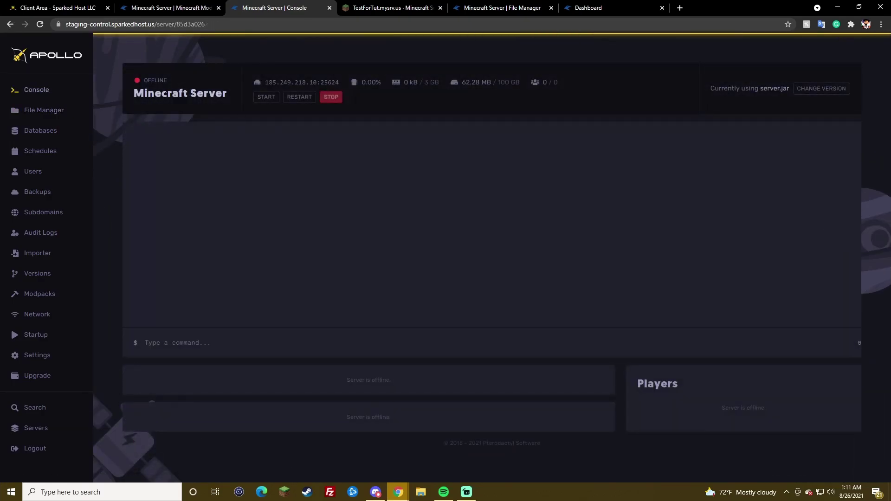
{"action": "left_click", "coordinate": [60, 104]}
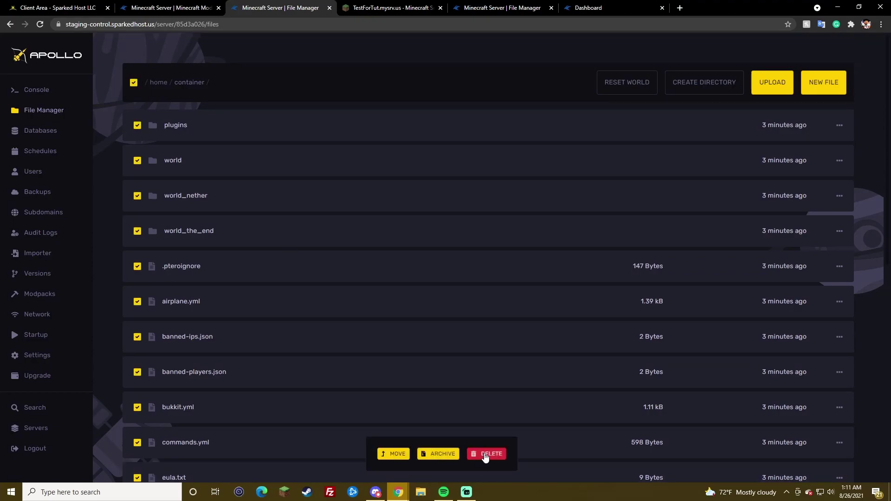
{"action": "left_click", "coordinate": [486, 454]}
{"action": "left_click", "coordinate": [629, 383]}
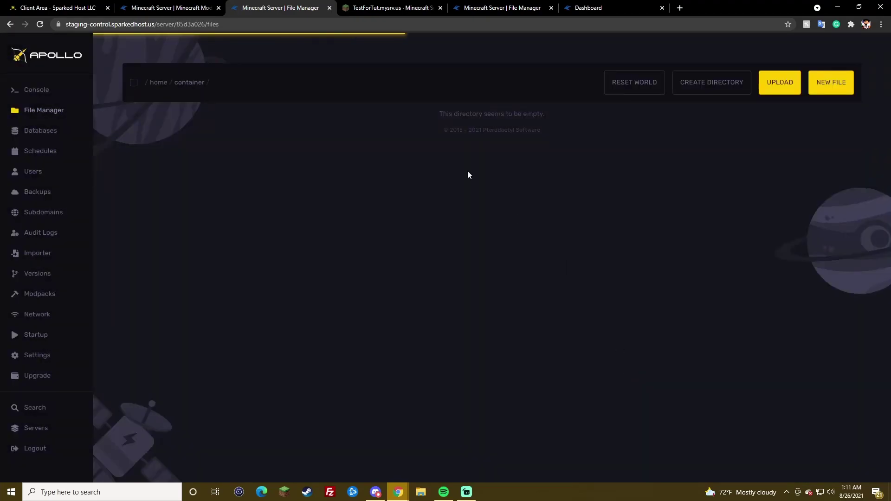
{"action": "left_click", "coordinate": [169, 7]}
{"action": "left_click", "coordinate": [42, 293]}
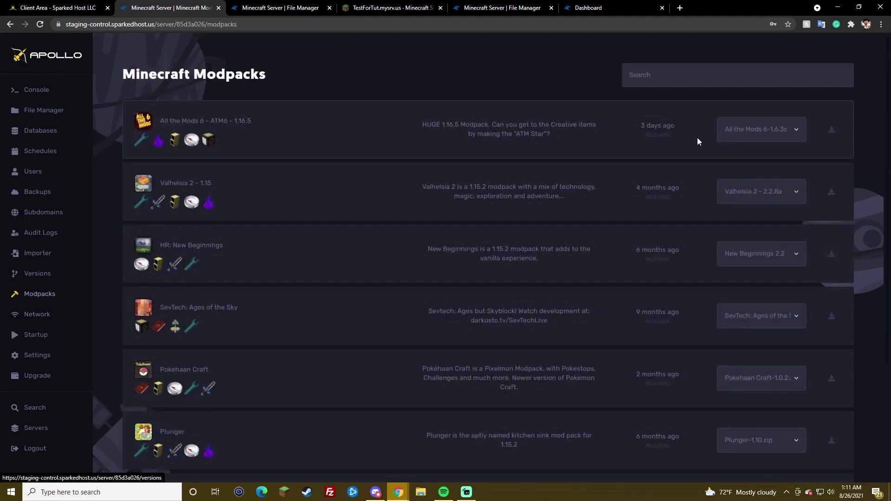
Step: Install All the Mods 6 version 1.6.3c and watch the file manager tab for progress
{"action": "left_click", "coordinate": [775, 136]}
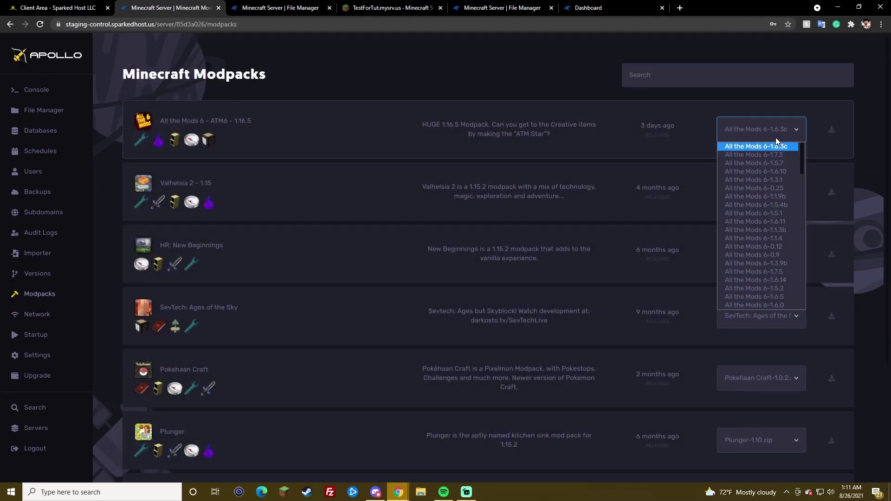
{"action": "left_click", "coordinate": [831, 132]}
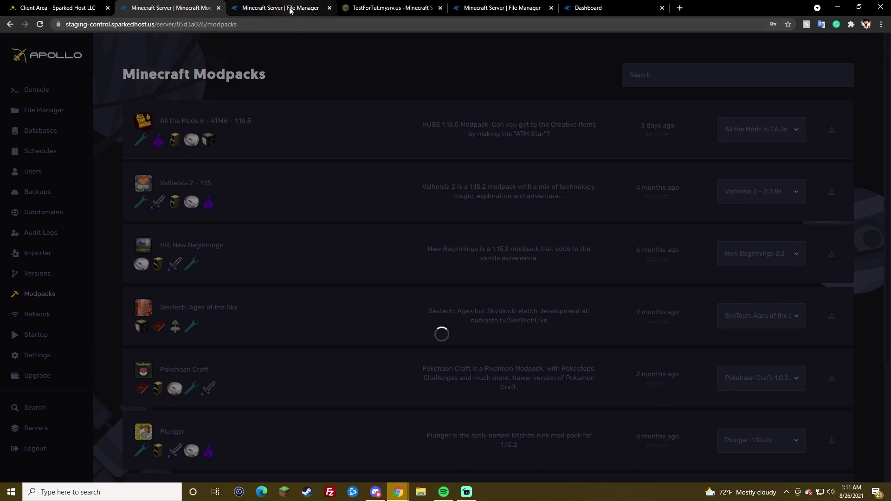
{"action": "left_click", "coordinate": [289, 3]}
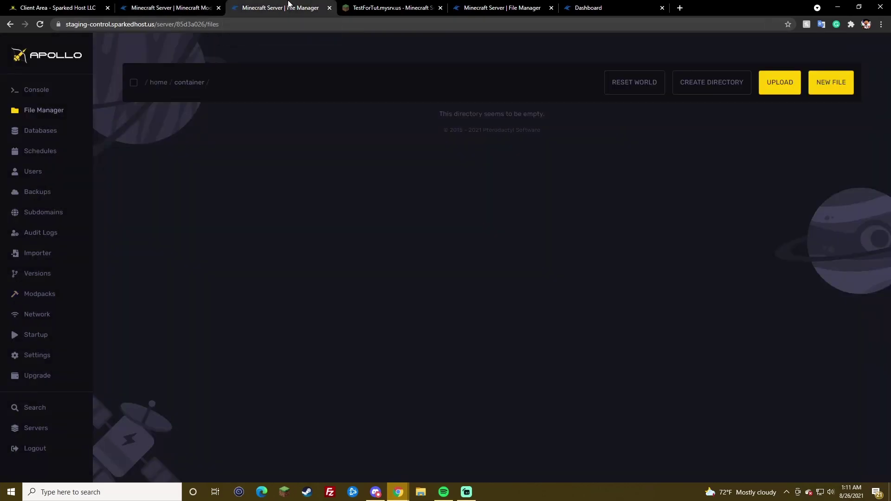
{"action": "left_click", "coordinate": [186, 8]}
{"action": "left_click", "coordinate": [299, 4]}
{"action": "left_click", "coordinate": [178, 6]}
{"action": "left_click", "coordinate": [258, 6]}
{"action": "left_click", "coordinate": [35, 316]}
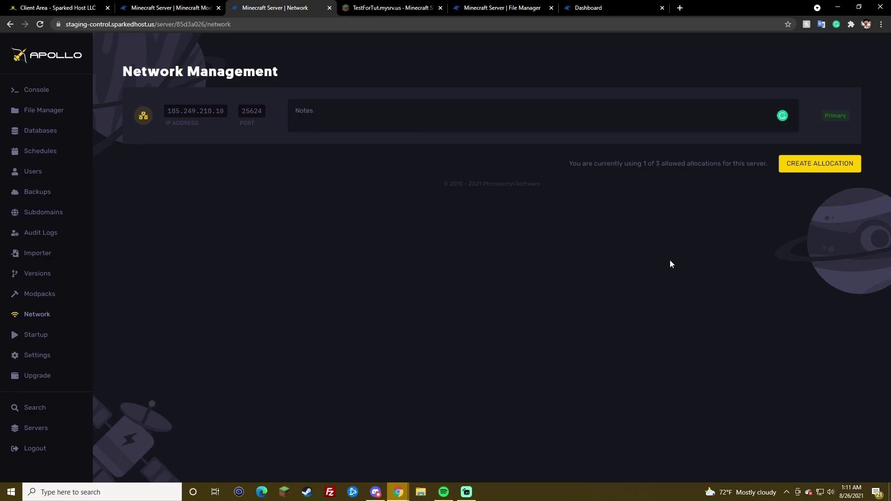
Step: Create two new port allocations, 25594 and 25849
{"action": "right_click", "coordinate": [834, 122]}
{"action": "left_click", "coordinate": [540, 152]}
{"action": "left_click", "coordinate": [820, 168]}
{"action": "left_click", "coordinate": [818, 224]}
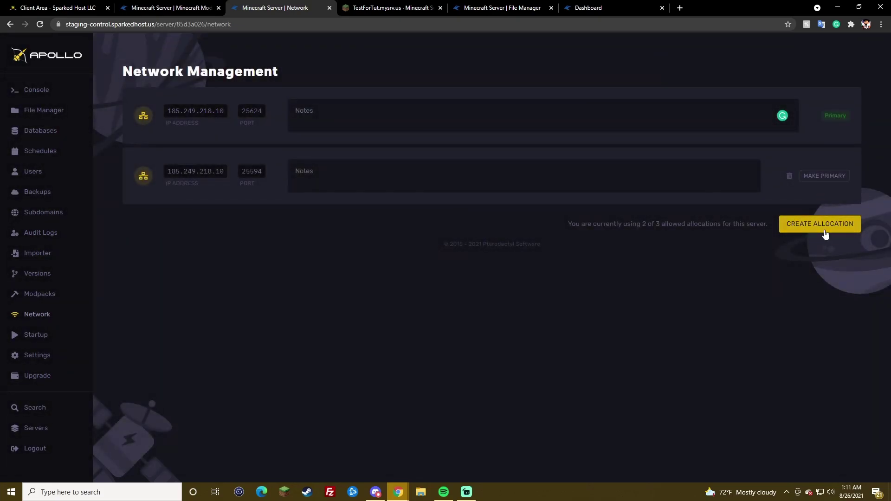
Step: Note port 25594 as Votifier and port 25849 as Dynmap
{"action": "left_click", "coordinate": [330, 164]}
{"action": "type", "text": "sftp://p-mfl-28.sparkedhost.us:2022"}
{"action": "type", "text": "ot"}
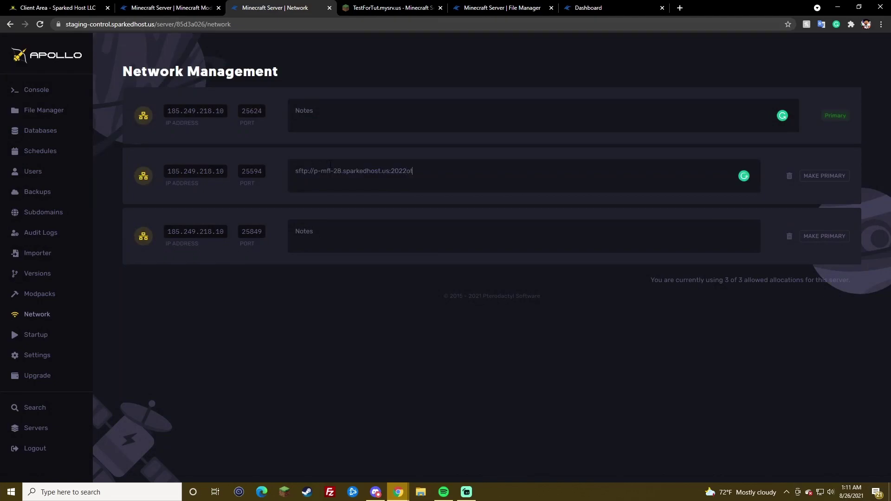
{"action": "type", "text": "i"}
{"action": "key", "text": "ctrl+a"}
{"action": "type", "text": "Votifier"}
{"action": "left_click", "coordinate": [315, 244]}
{"action": "type", "text": "Dyna"}
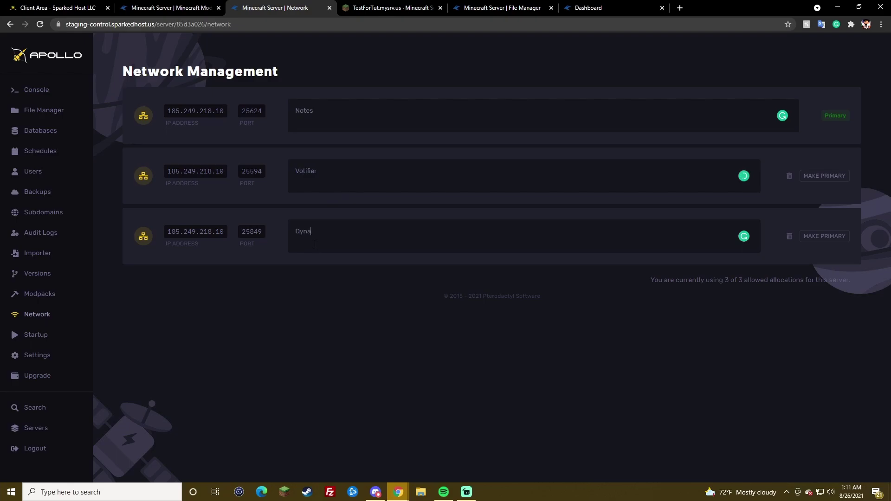
{"action": "type", "text": "m"}
{"action": "key", "text": "BackSpace"}
{"action": "key", "text": "BackSpace"}
{"action": "type", "text": "map"}
{"action": "left_click_drag", "start_coordinate": [823, 116], "coordinate": [846, 111]}
{"action": "left_click", "coordinate": [808, 128]}
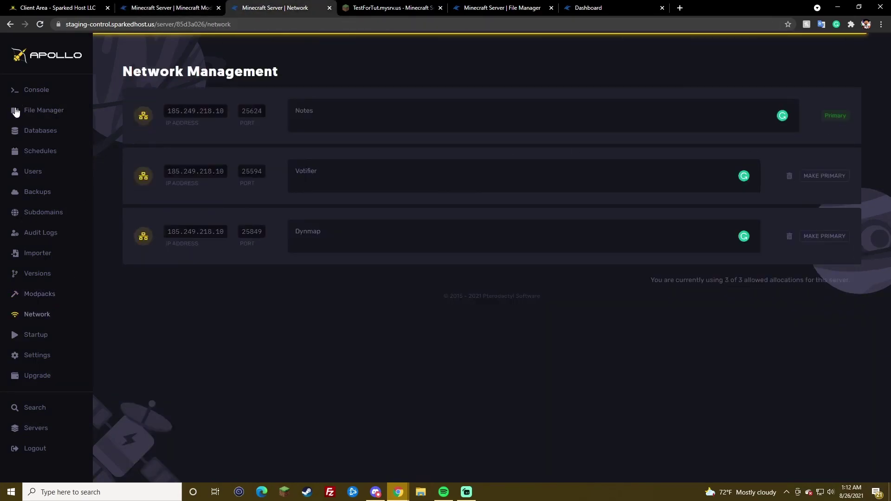
Step: Open File Manager and browse into the SIMPLE-SERVER-FILES-1.6.3c folder
{"action": "left_click", "coordinate": [46, 110]}
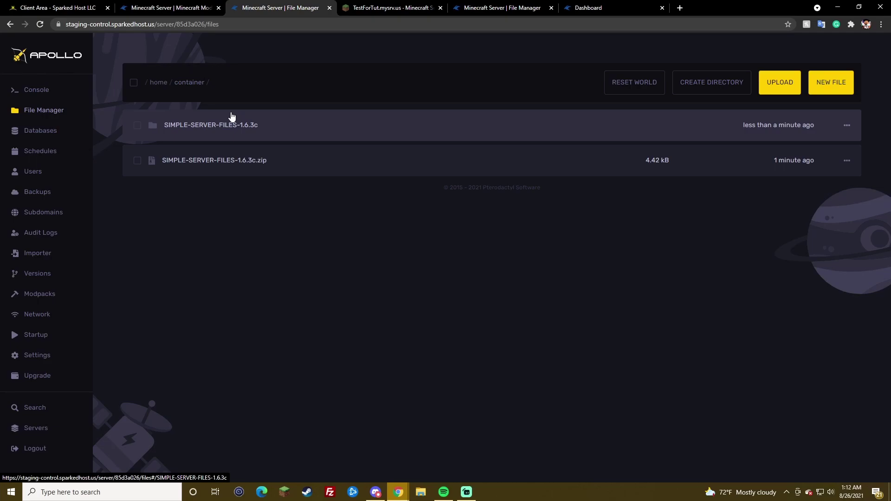
{"action": "left_click", "coordinate": [232, 116]}
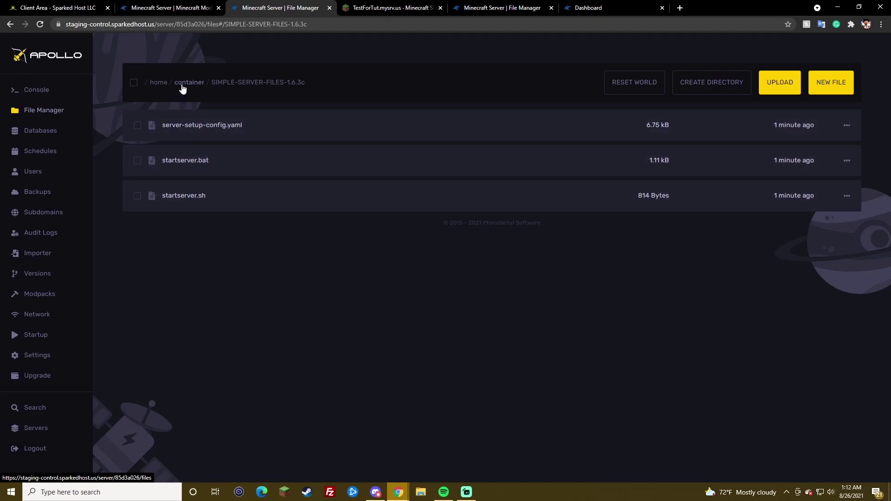
{"action": "left_click", "coordinate": [183, 87]}
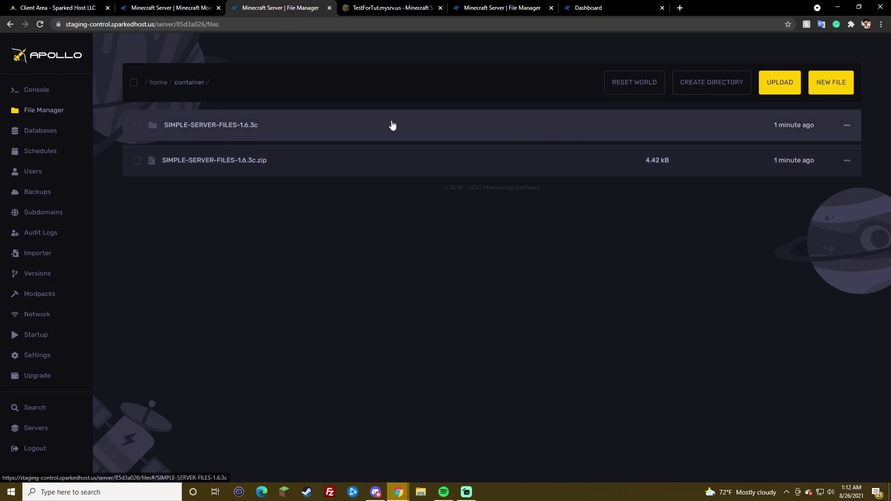
{"action": "left_click", "coordinate": [392, 125]}
{"action": "left_click", "coordinate": [187, 86]}
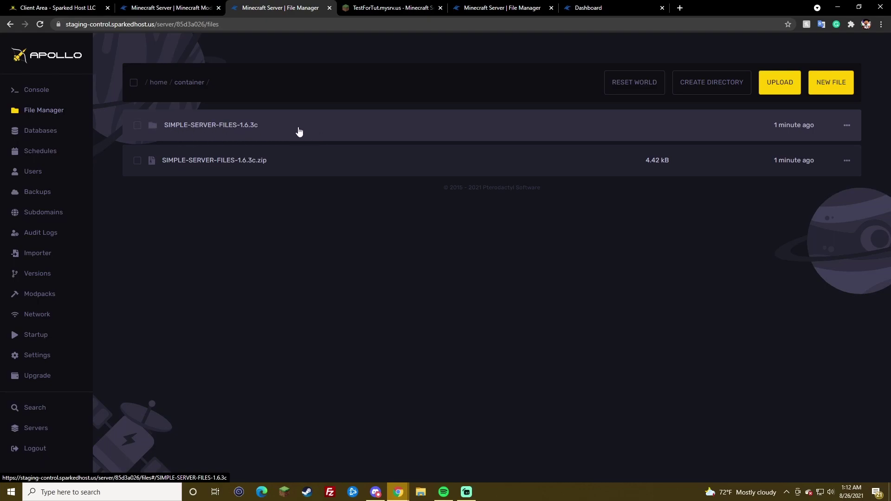
{"action": "left_click", "coordinate": [231, 126]}
Step: Start moving server-setup-config.yaml, then cancel without changing its destination
{"action": "left_click", "coordinate": [846, 126]}
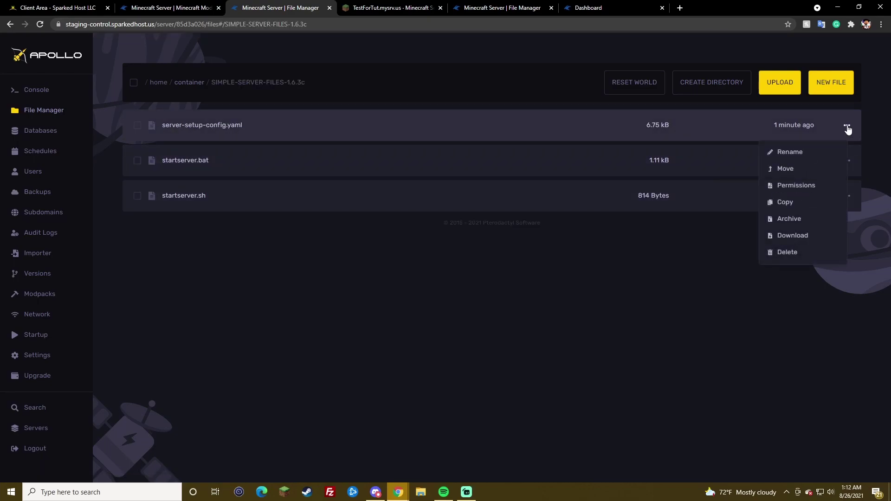
{"action": "left_click", "coordinate": [804, 174]}
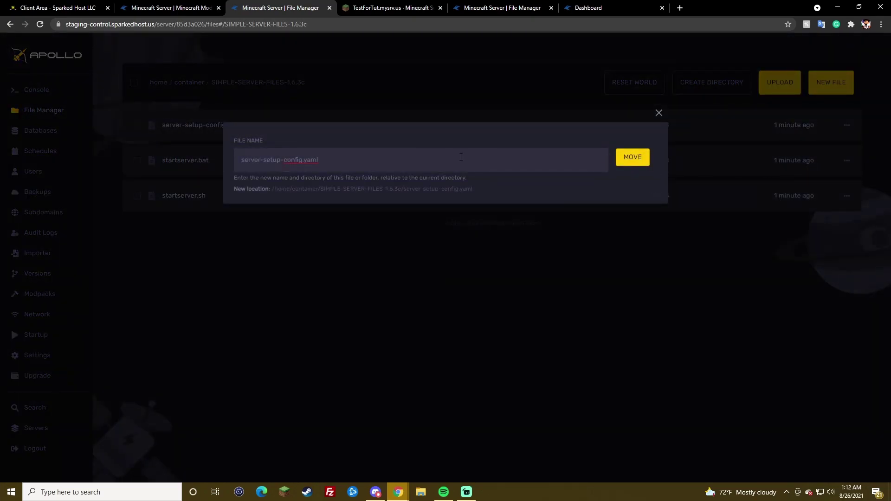
{"action": "left_click", "coordinate": [283, 160]}
{"action": "left_click", "coordinate": [658, 112]}
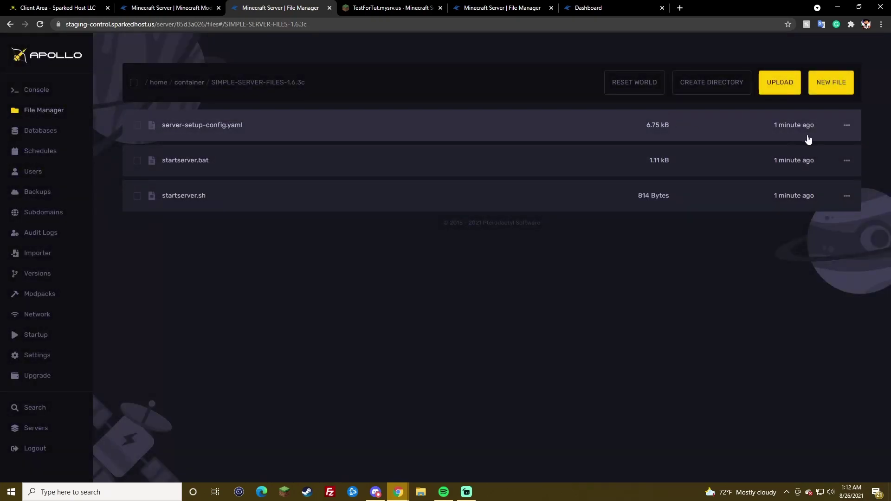
{"action": "left_click_drag", "start_coordinate": [407, 133], "coordinate": [284, 87]}
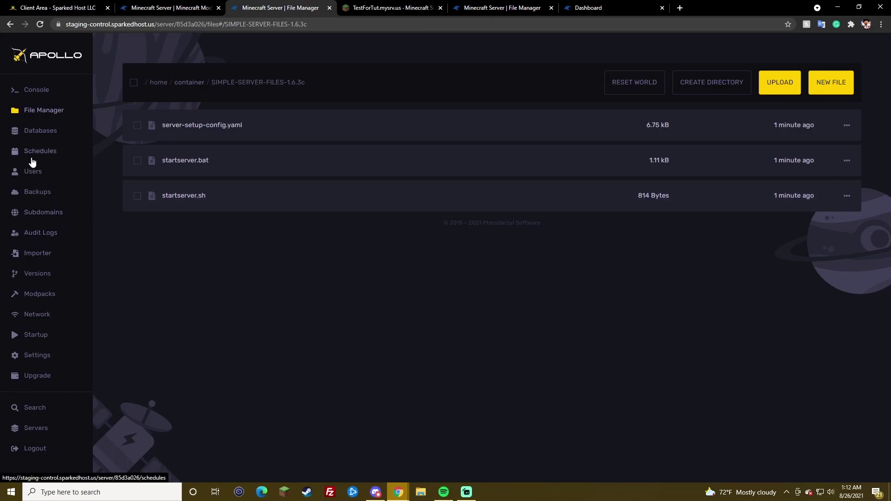
{"action": "left_click", "coordinate": [46, 334]}
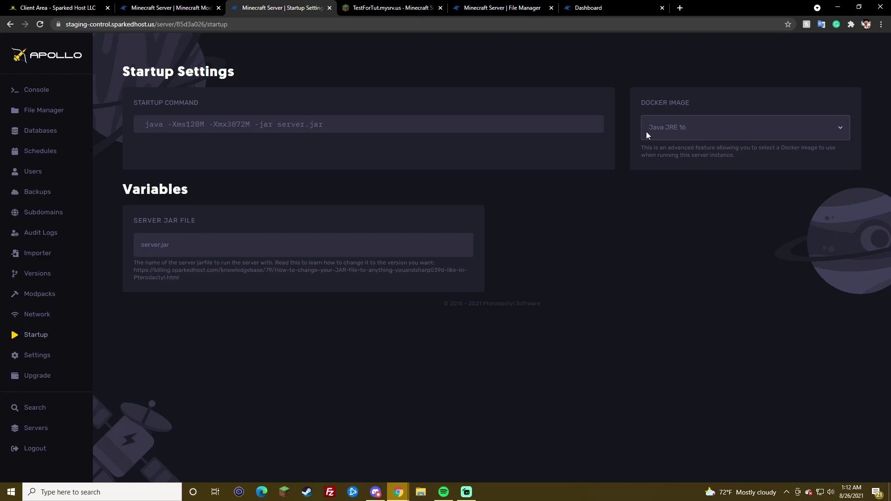
Step: Review the Docker Image list of Java versions, keeping Java JRE 16 selected
{"action": "left_click", "coordinate": [646, 131]}
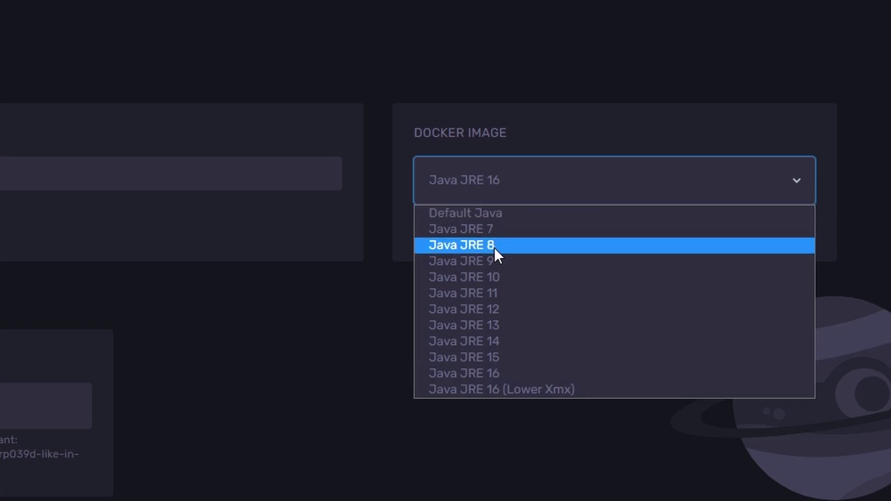
{"action": "left_click", "coordinate": [507, 175]}
{"action": "left_click", "coordinate": [507, 174]}
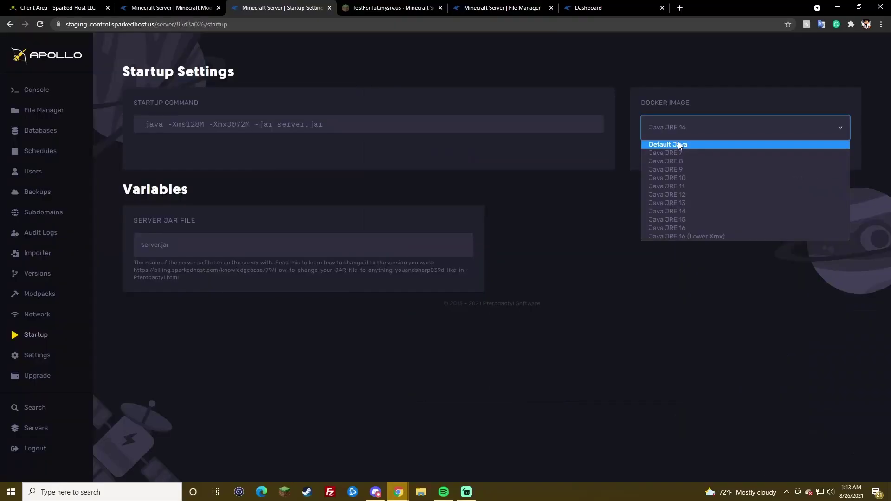
{"action": "left_click", "coordinate": [487, 190]}
{"action": "left_click", "coordinate": [58, 357]}
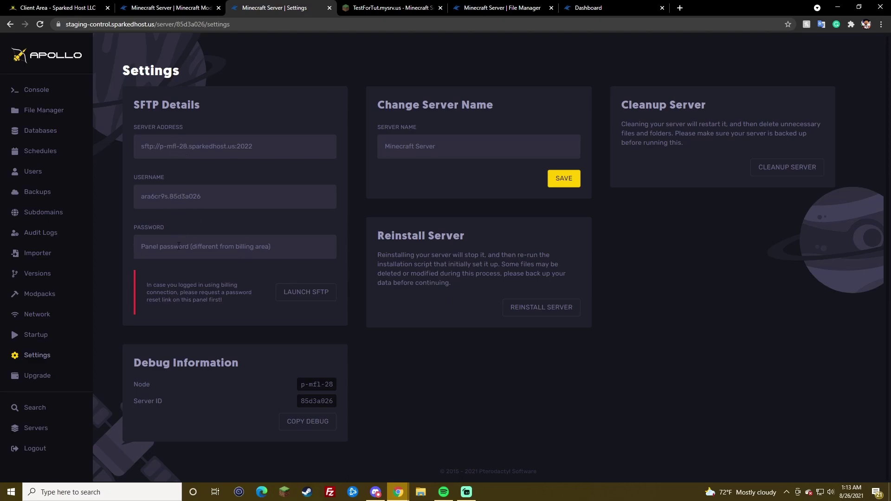
Step: Highlight the SFTP password hint about the different billing password, then start and cancel the WinSCP launch
{"action": "left_click_drag", "start_coordinate": [269, 248], "coordinate": [207, 247]}
{"action": "left_click", "coordinate": [304, 245]}
{"action": "left_click_drag", "start_coordinate": [273, 247], "coordinate": [153, 244]}
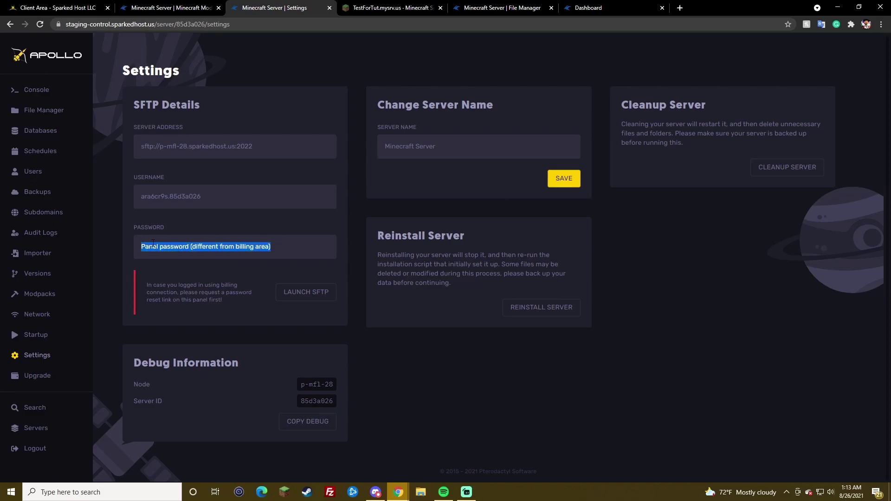
{"action": "double_click", "coordinate": [213, 246]}
{"action": "double_click", "coordinate": [236, 246]}
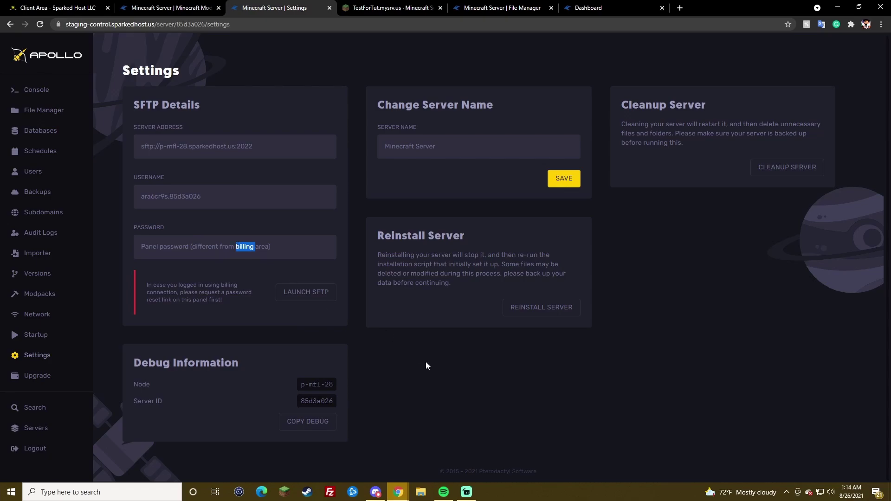
{"action": "left_click", "coordinate": [293, 291]}
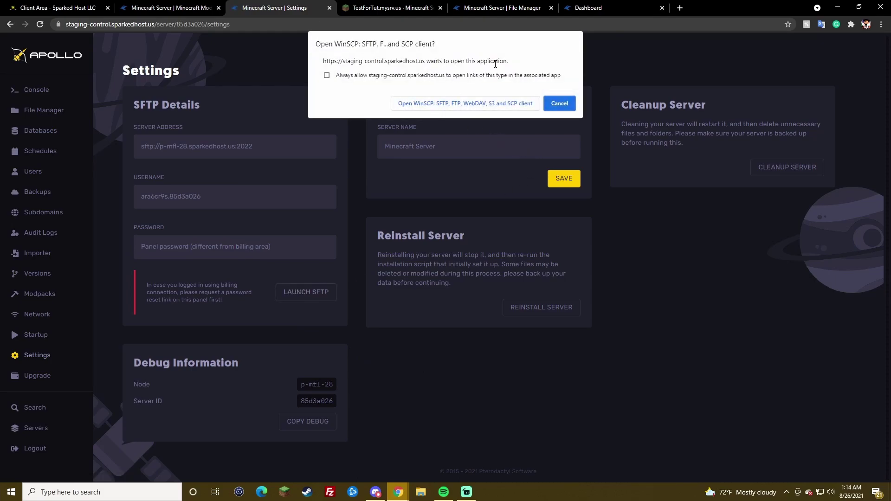
{"action": "left_click", "coordinate": [561, 104]}
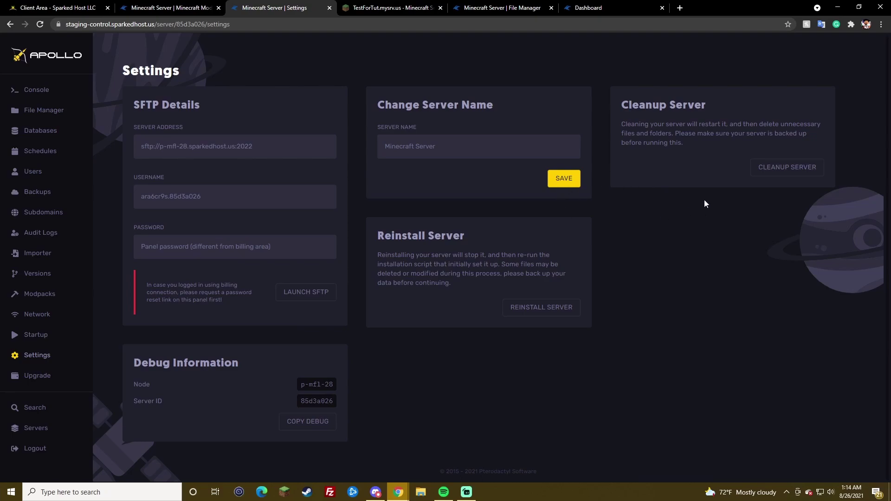
Step: Preview and cancel the Cleanup and Reinstall dialogs, copy the server ID, and open Upgrade in a background tab
{"action": "left_click", "coordinate": [770, 168]}
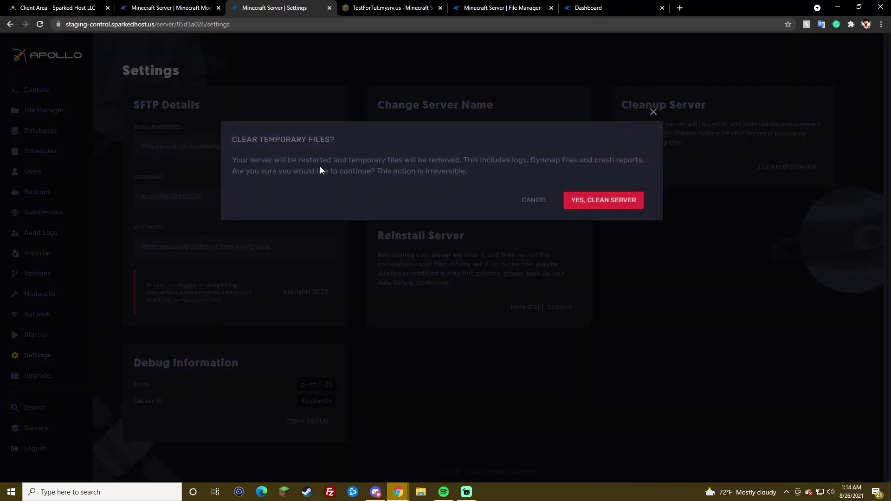
{"action": "left_click", "coordinate": [653, 112]}
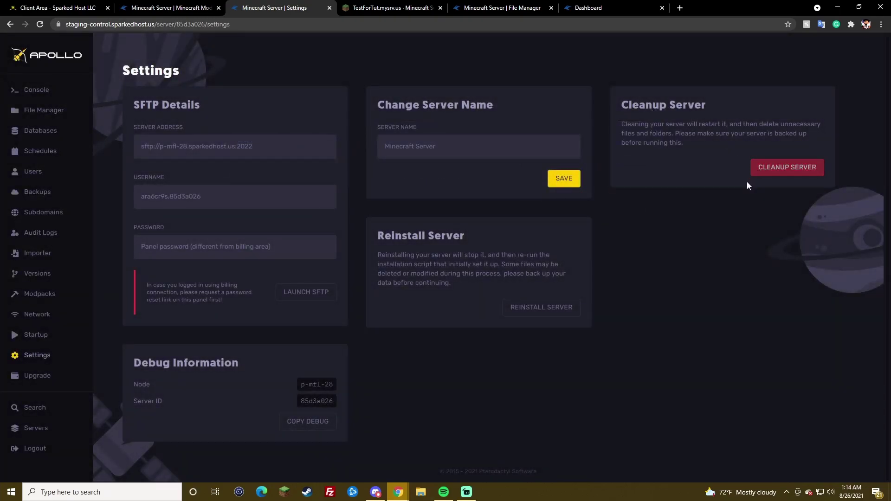
{"action": "left_click", "coordinate": [540, 309]}
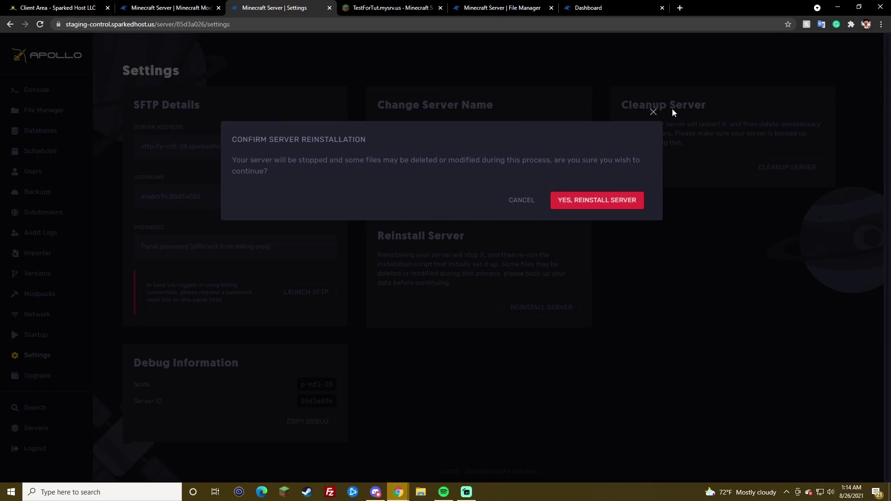
{"action": "left_click", "coordinate": [655, 113]}
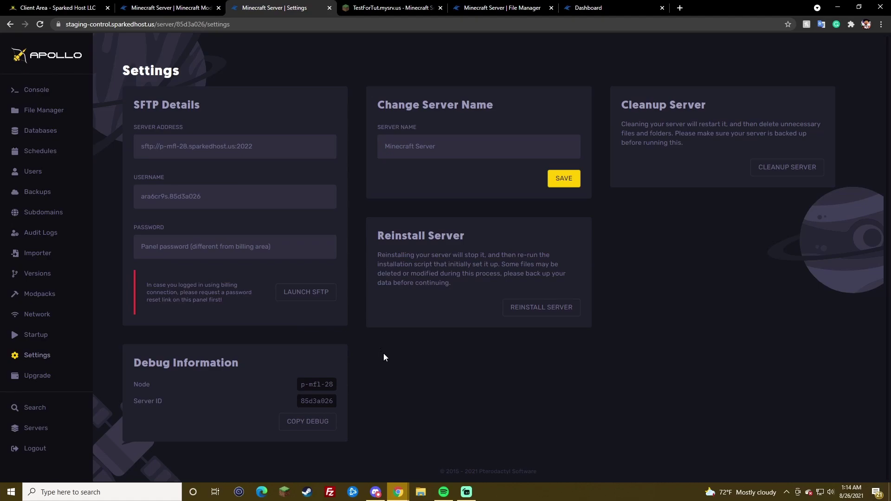
{"action": "left_click", "coordinate": [323, 403]}
{"action": "middle_click", "coordinate": [28, 378]}
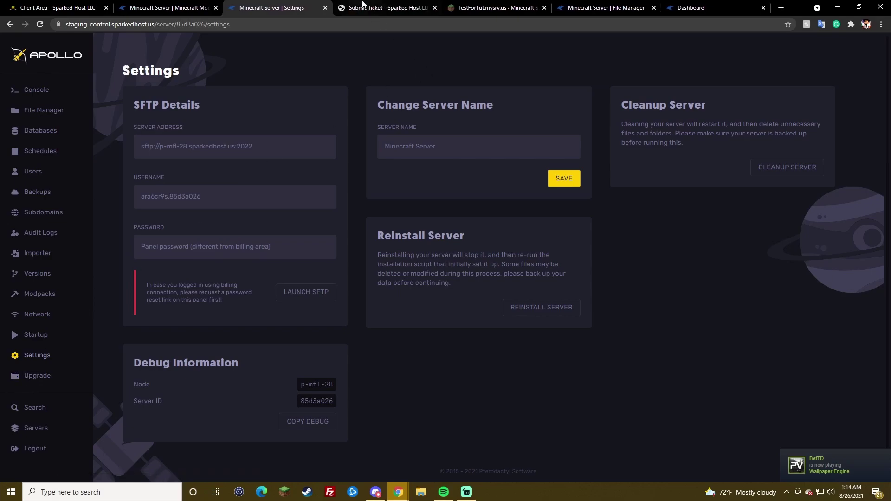
Step: Switch back and forth between the new ticket form tab and the Apollo Settings tab
{"action": "left_click", "coordinate": [362, 4]}
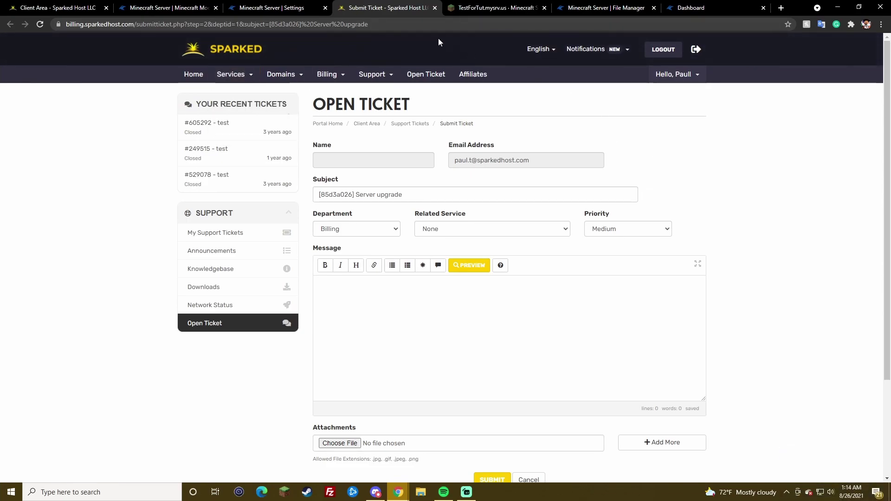
{"action": "left_click", "coordinate": [312, 5]}
{"action": "left_click", "coordinate": [371, 7]}
{"action": "left_click", "coordinate": [302, 4]}
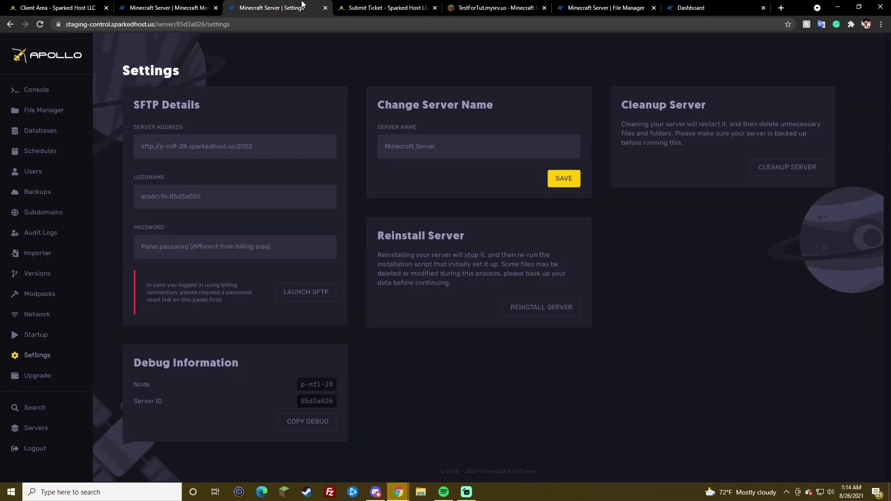
{"action": "left_click", "coordinate": [391, 7]}
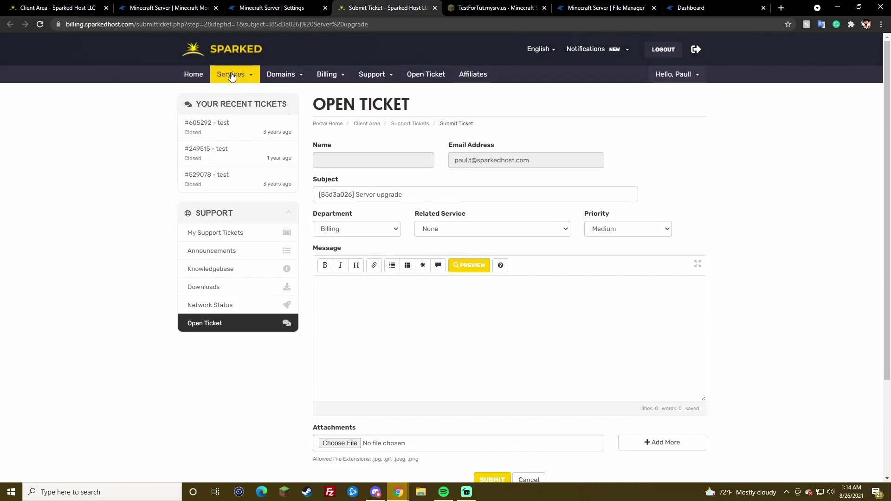
Step: From client area Home, go to Services > My Services and open the 3 GB RAM service's Upgrade options
{"action": "left_click", "coordinate": [207, 76]}
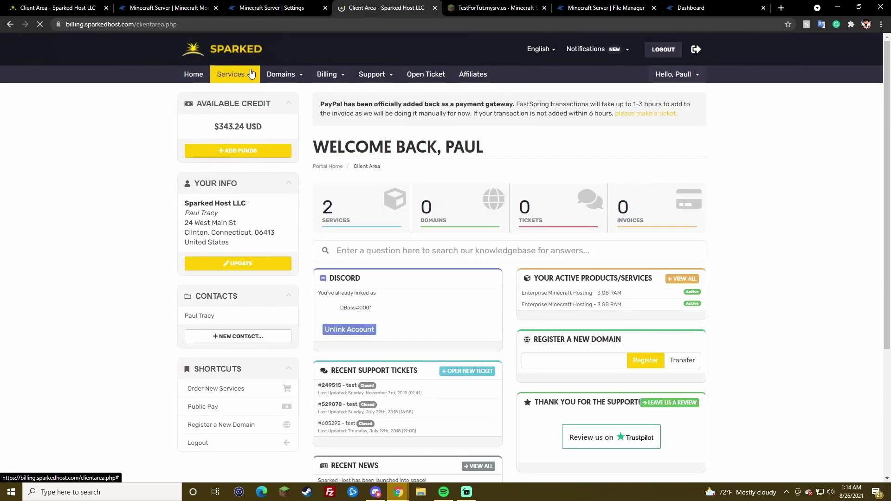
{"action": "mouse_move", "coordinate": [238, 75]}
{"action": "left_click", "coordinate": [243, 91]}
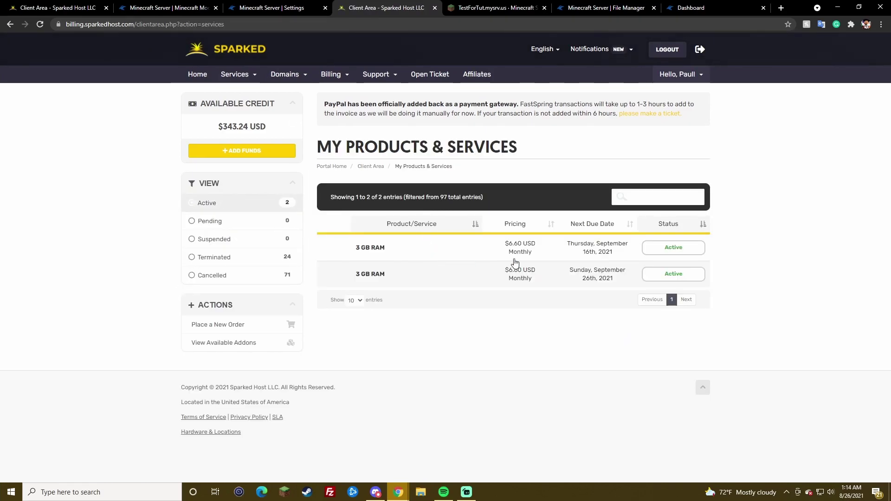
{"action": "left_click", "coordinate": [510, 260]}
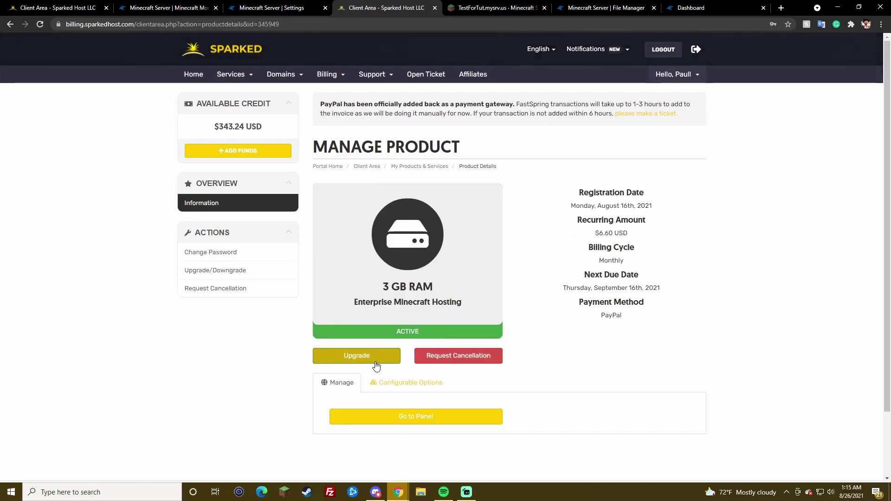
{"action": "left_click", "coordinate": [376, 365]}
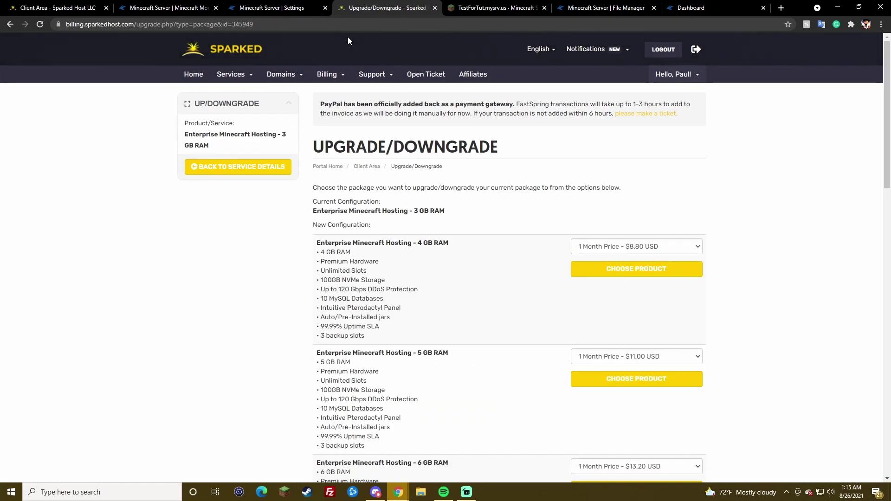
{"action": "left_click", "coordinate": [302, 5]}
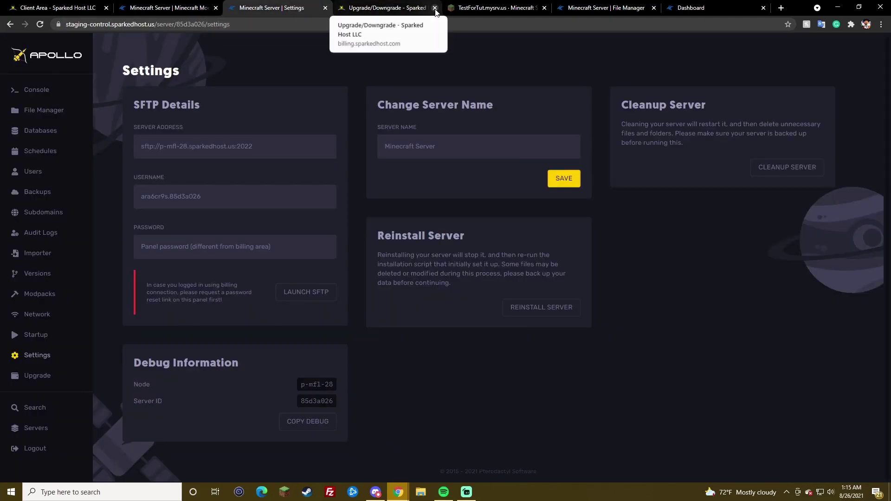
Step: Close the Upgrade/Downgrade tab and visit Console, File Manager, then Databases showing testfortut
{"action": "left_click", "coordinate": [434, 8]}
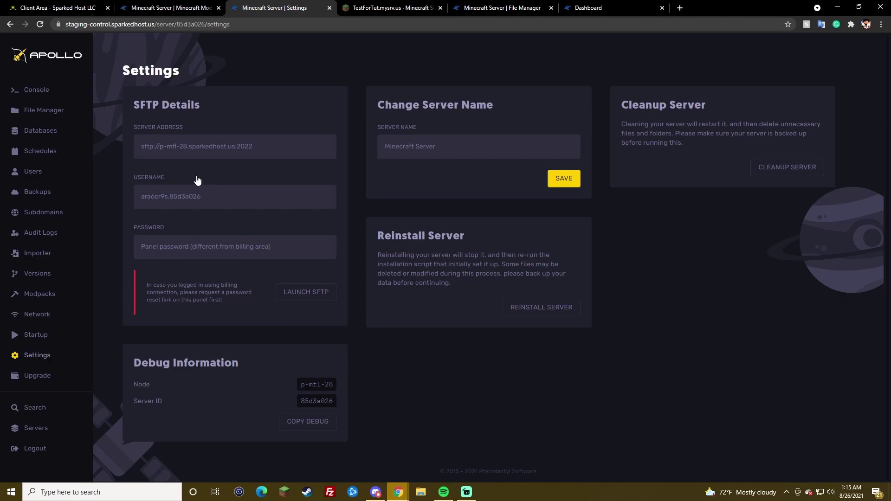
{"action": "left_click", "coordinate": [51, 92]}
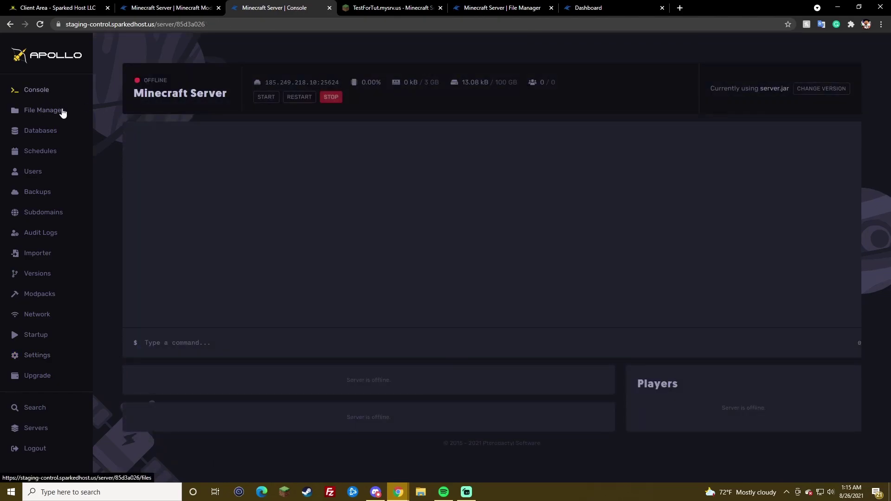
{"action": "left_click", "coordinate": [53, 110]}
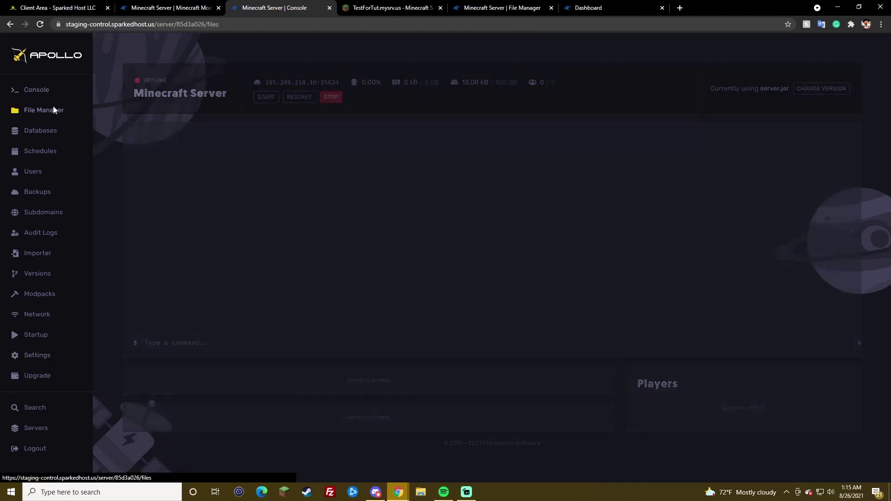
{"action": "left_click", "coordinate": [43, 130]}
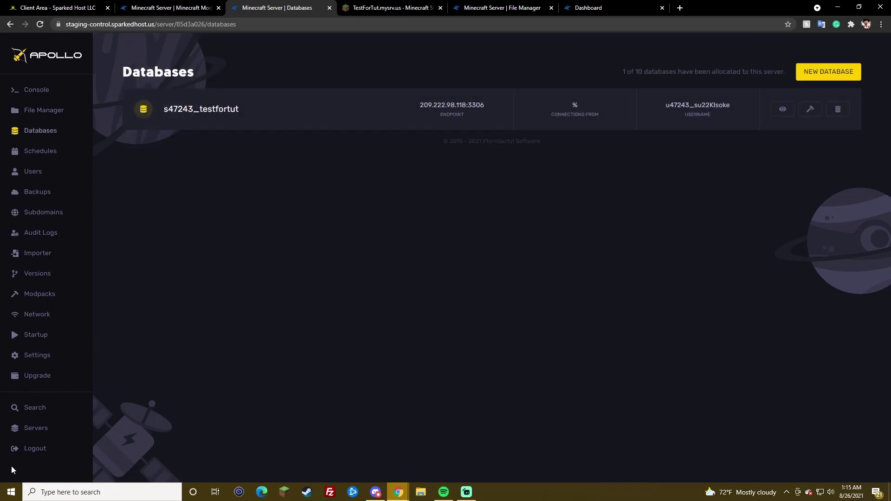
Step: Log out of the panel and try the LOGIN VIA BILLING option
{"action": "left_click", "coordinate": [45, 445]}
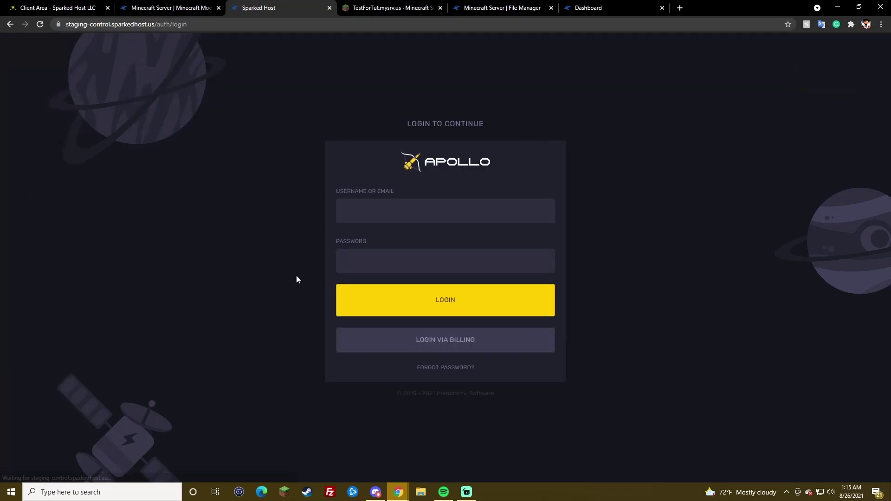
{"action": "left_click", "coordinate": [453, 343]}
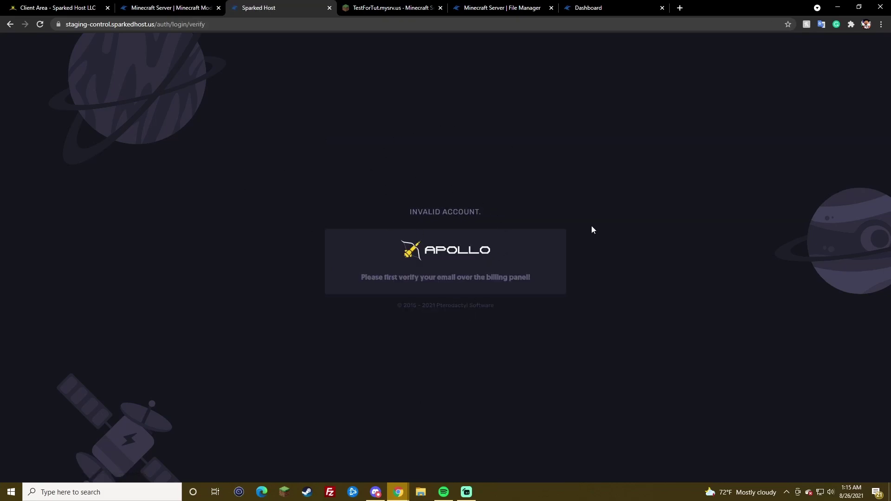
{"action": "mouse_move", "coordinate": [399, 492]}
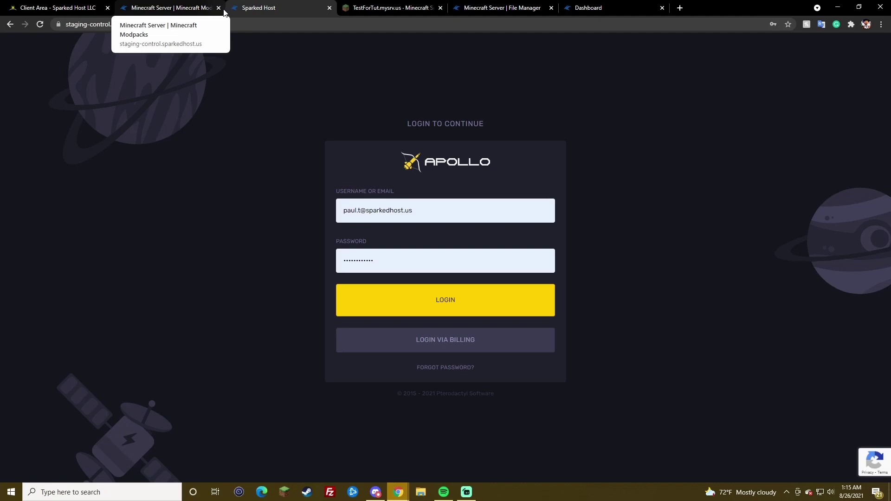
Step: On the login form, paste the server ID into the username, undo it, and dismiss saved-password suggestions
{"action": "triple_click", "coordinate": [434, 202]}
{"action": "key", "text": "ctrl+v"}
{"action": "key", "text": "ctrl+z"}
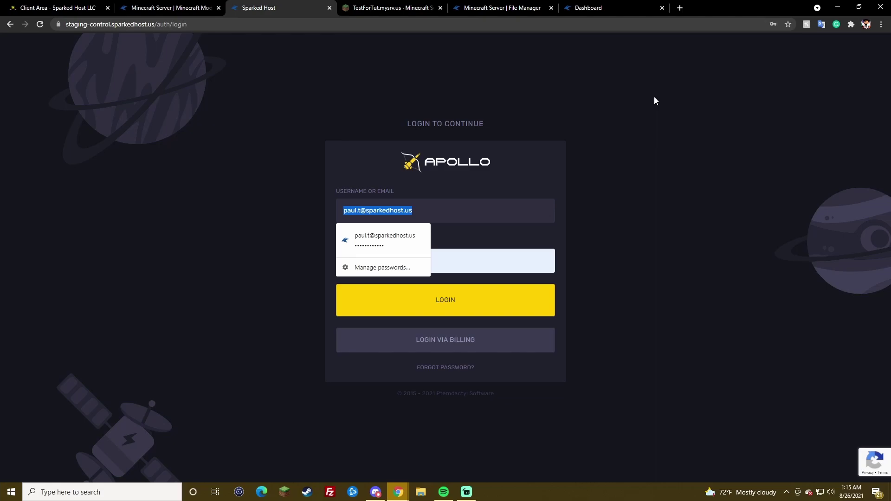
{"action": "left_click", "coordinate": [606, 150]}
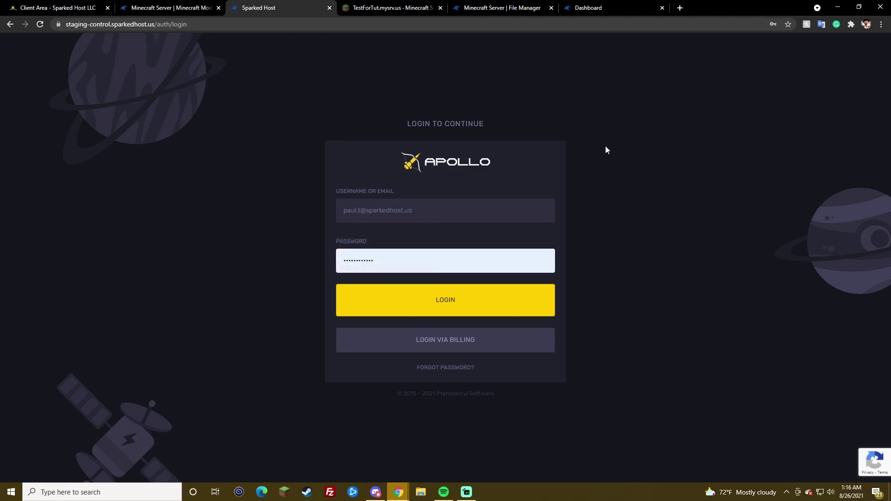